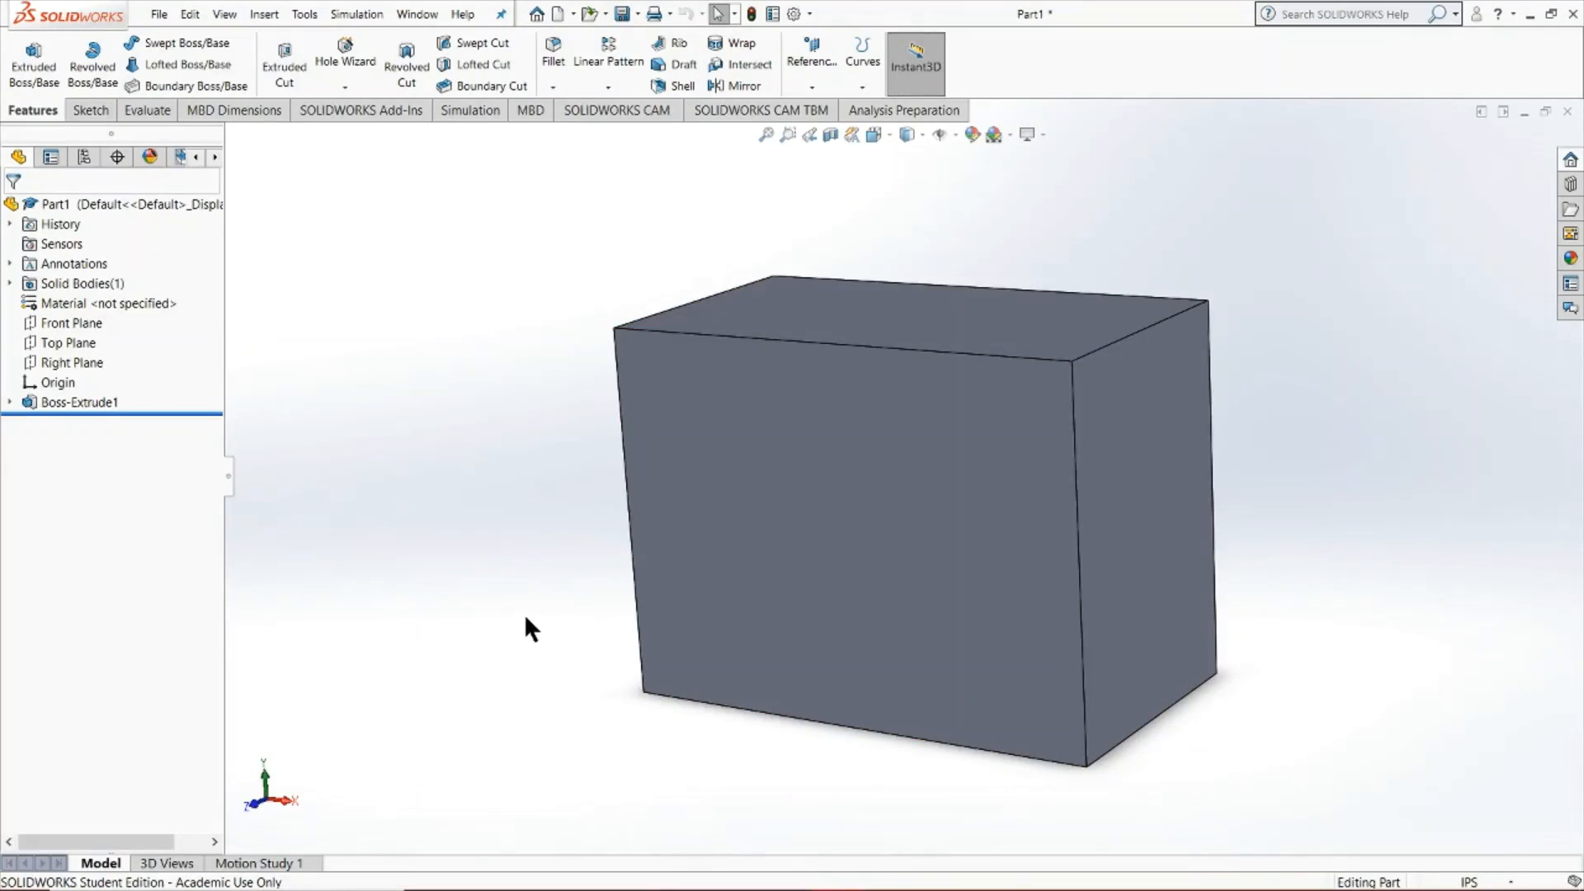
- View the box from the Back standard orientation, and orbit it back to an angled view
middle_drag(449, 611, 1163, 586)
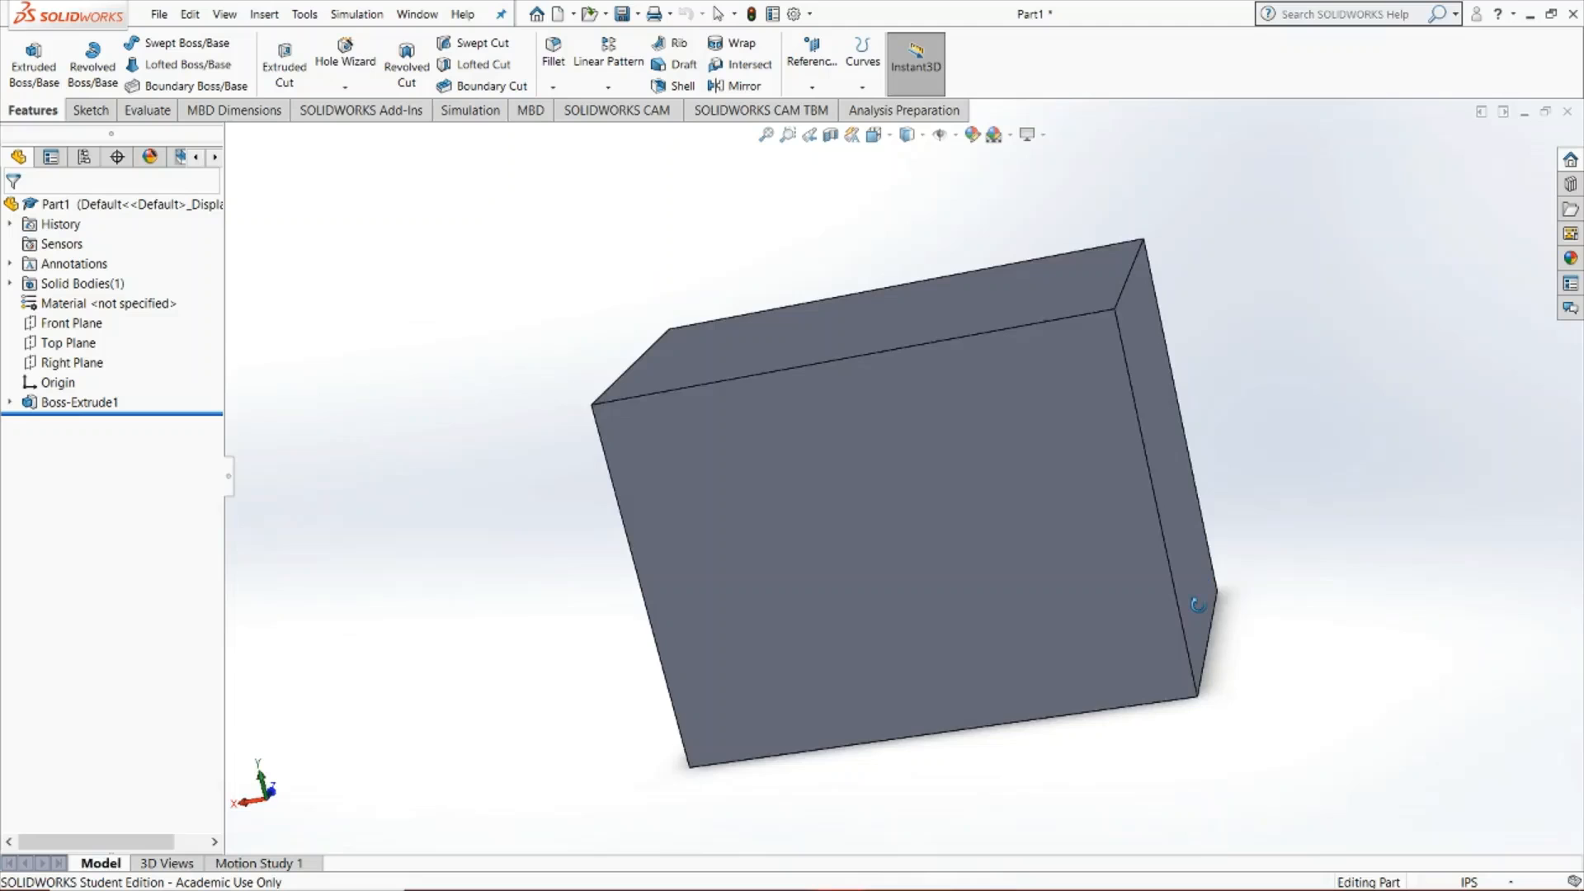
click(883, 134)
click(884, 135)
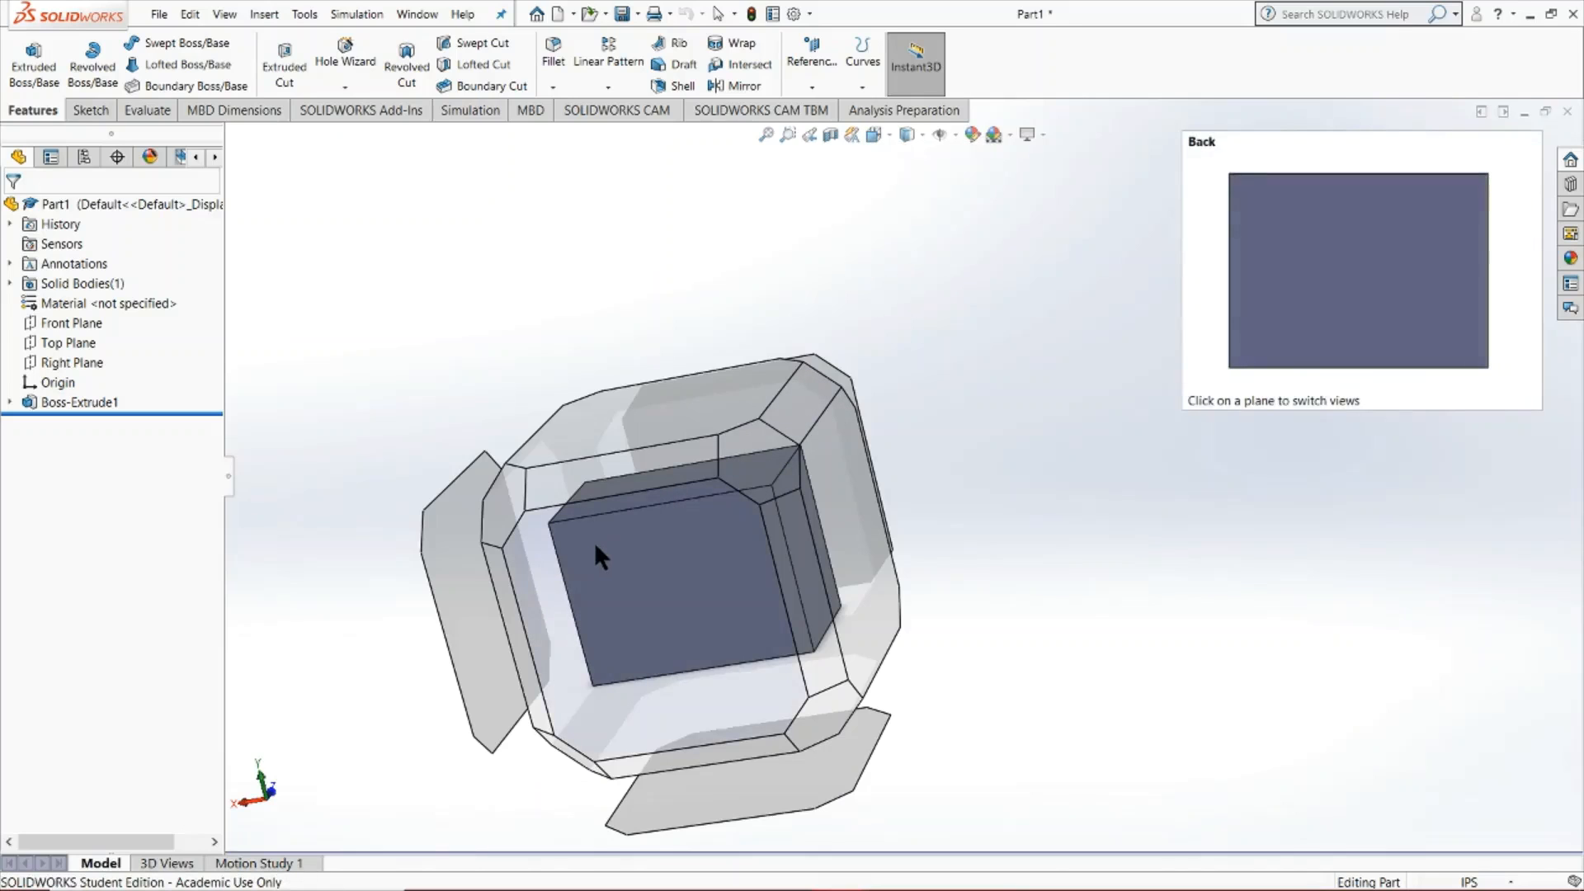
click(596, 546)
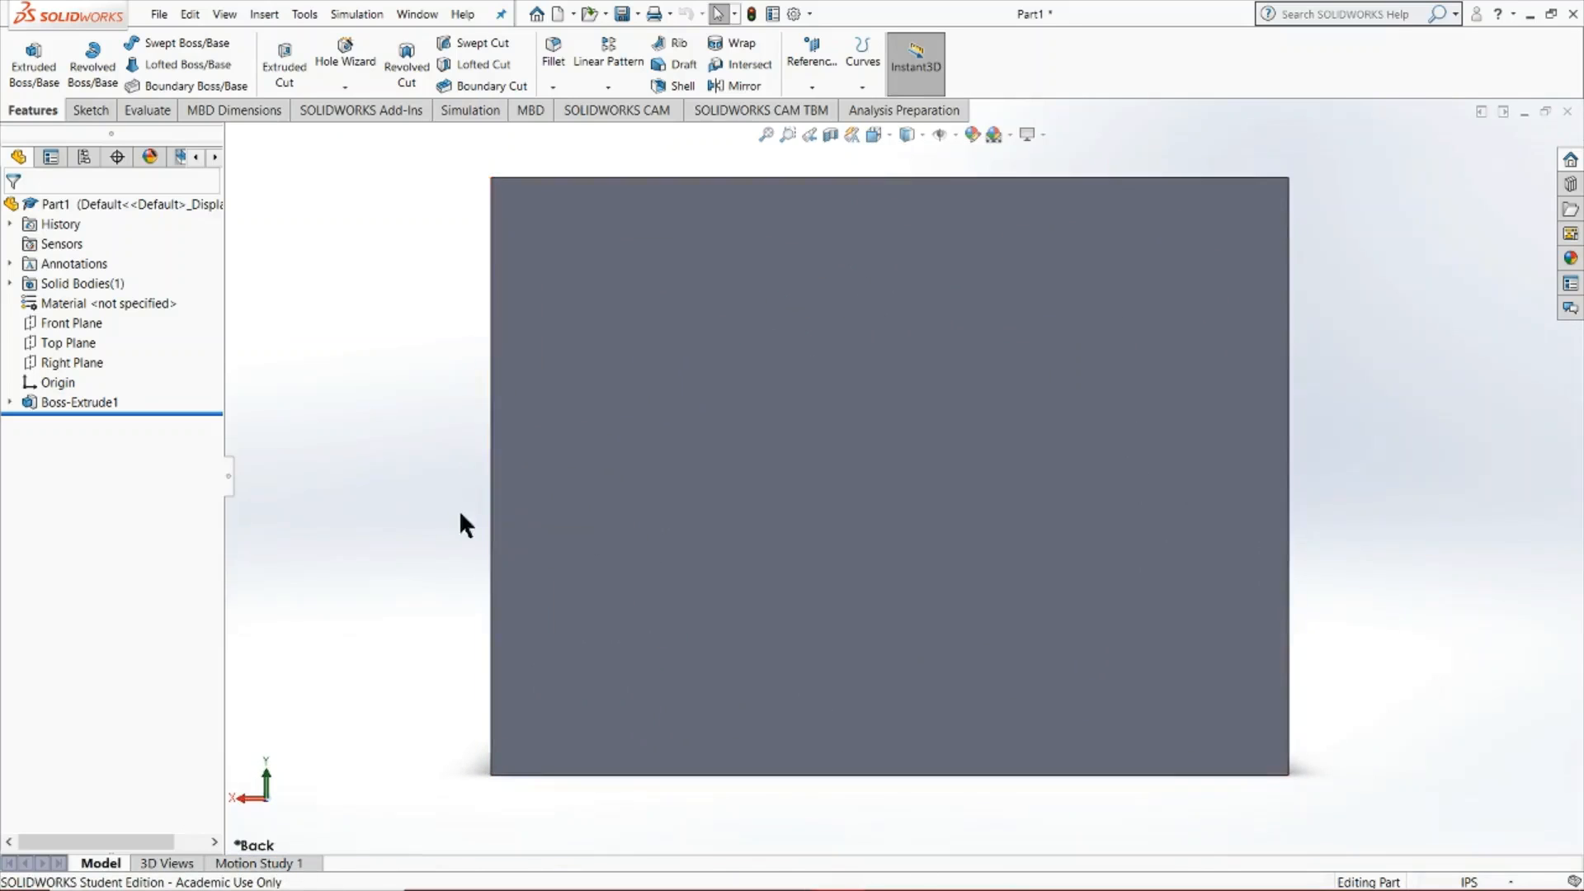
scroll(416, 448, up, 2)
middle_drag(432, 429, 386, 471)
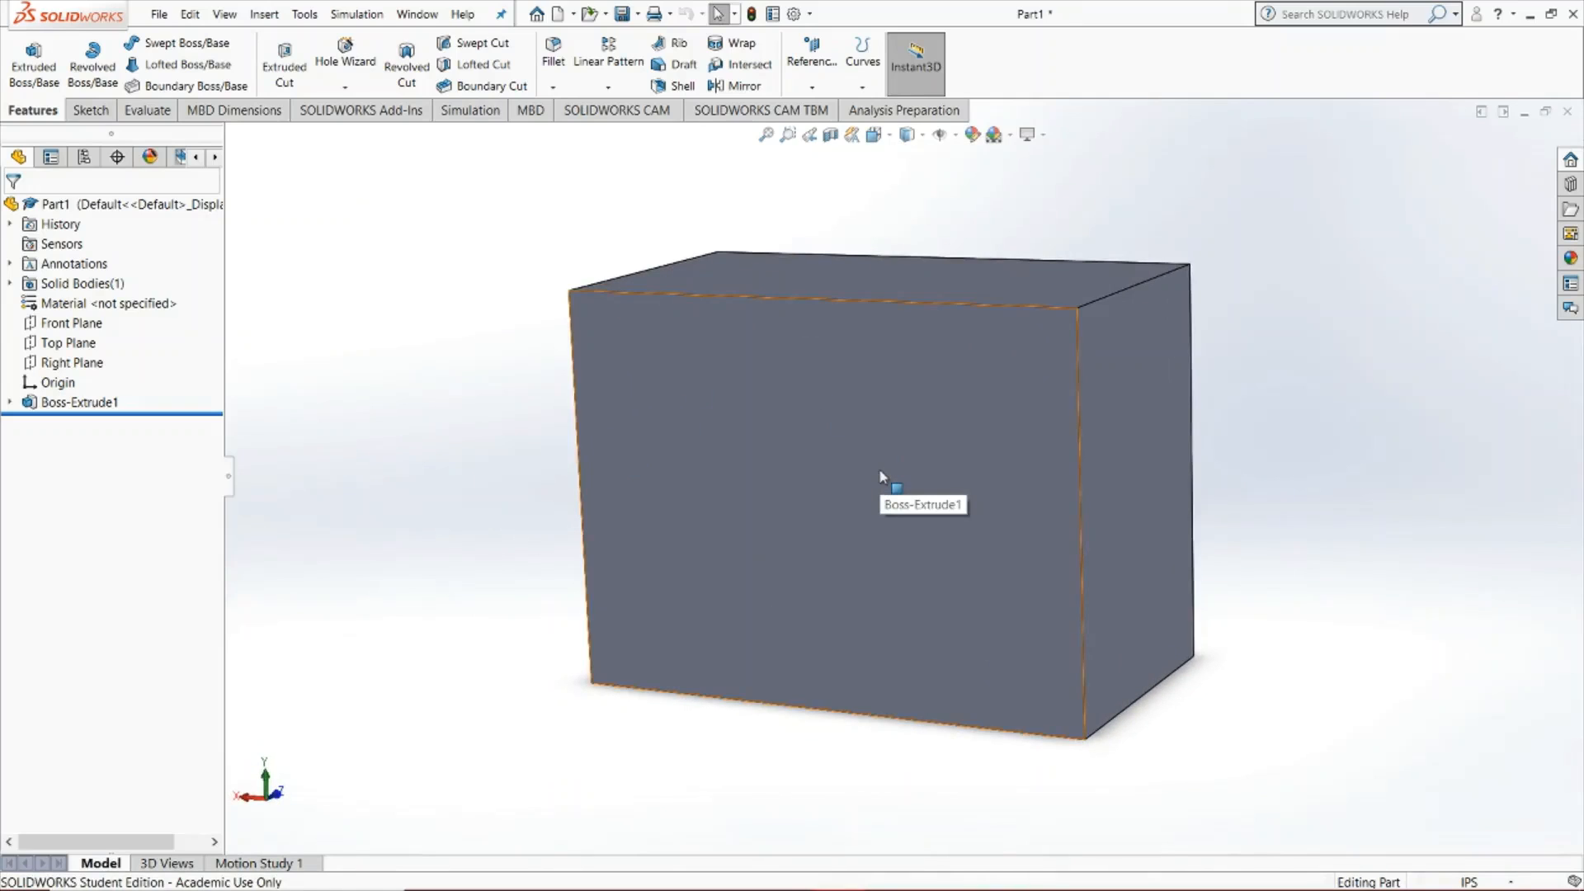
- Display the box with Hidden Lines Visible to examine its rear edges, and return it to the shaded style with edges
click(909, 136)
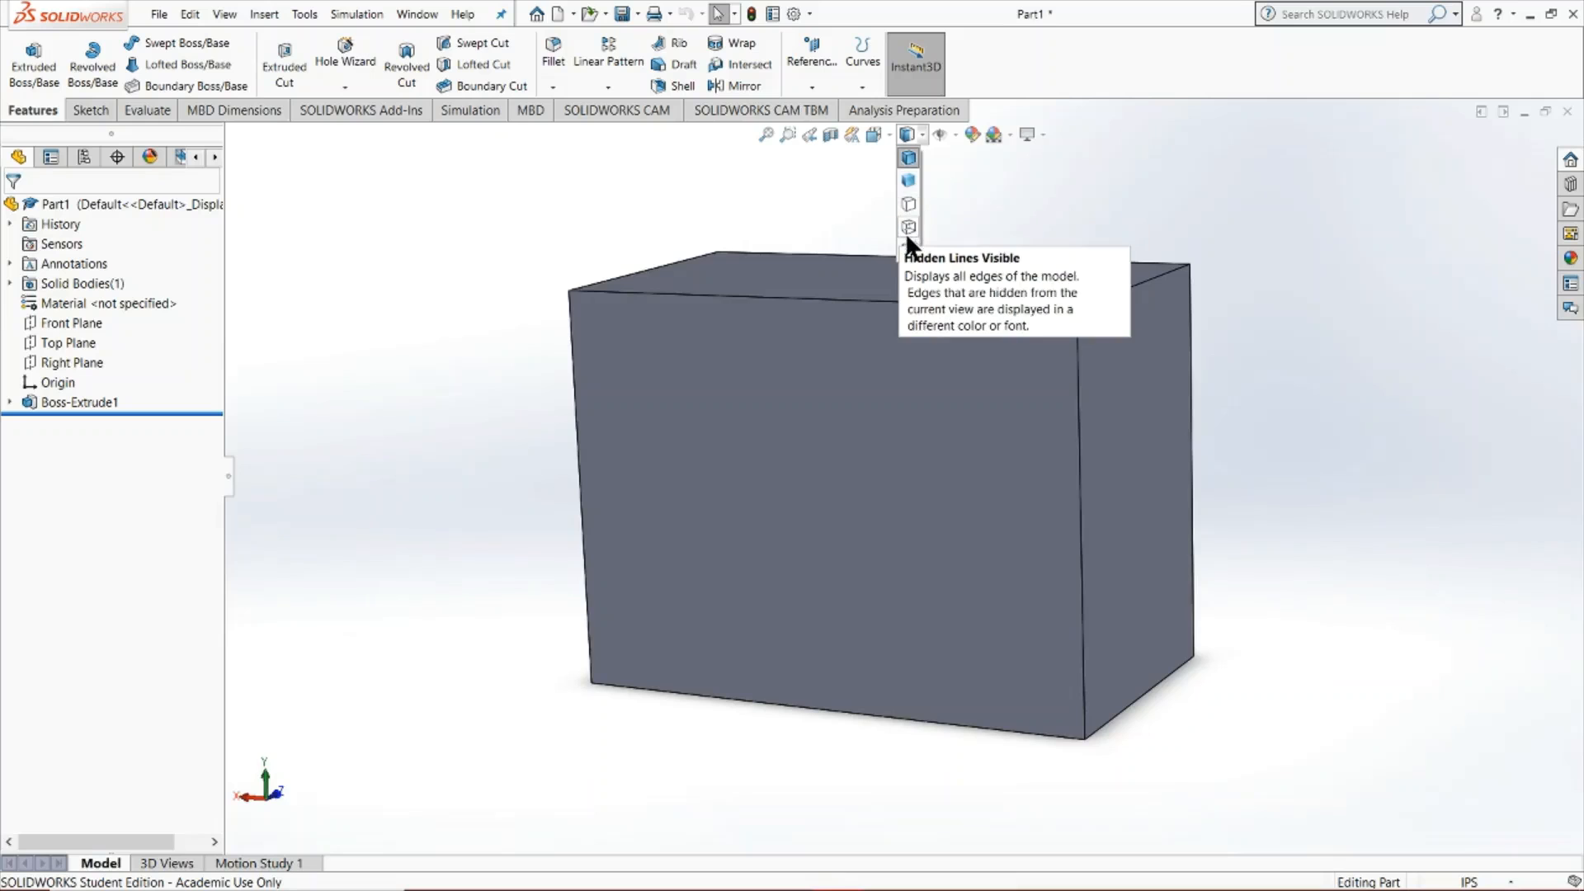
click(908, 227)
middle_drag(1089, 319, 1061, 364)
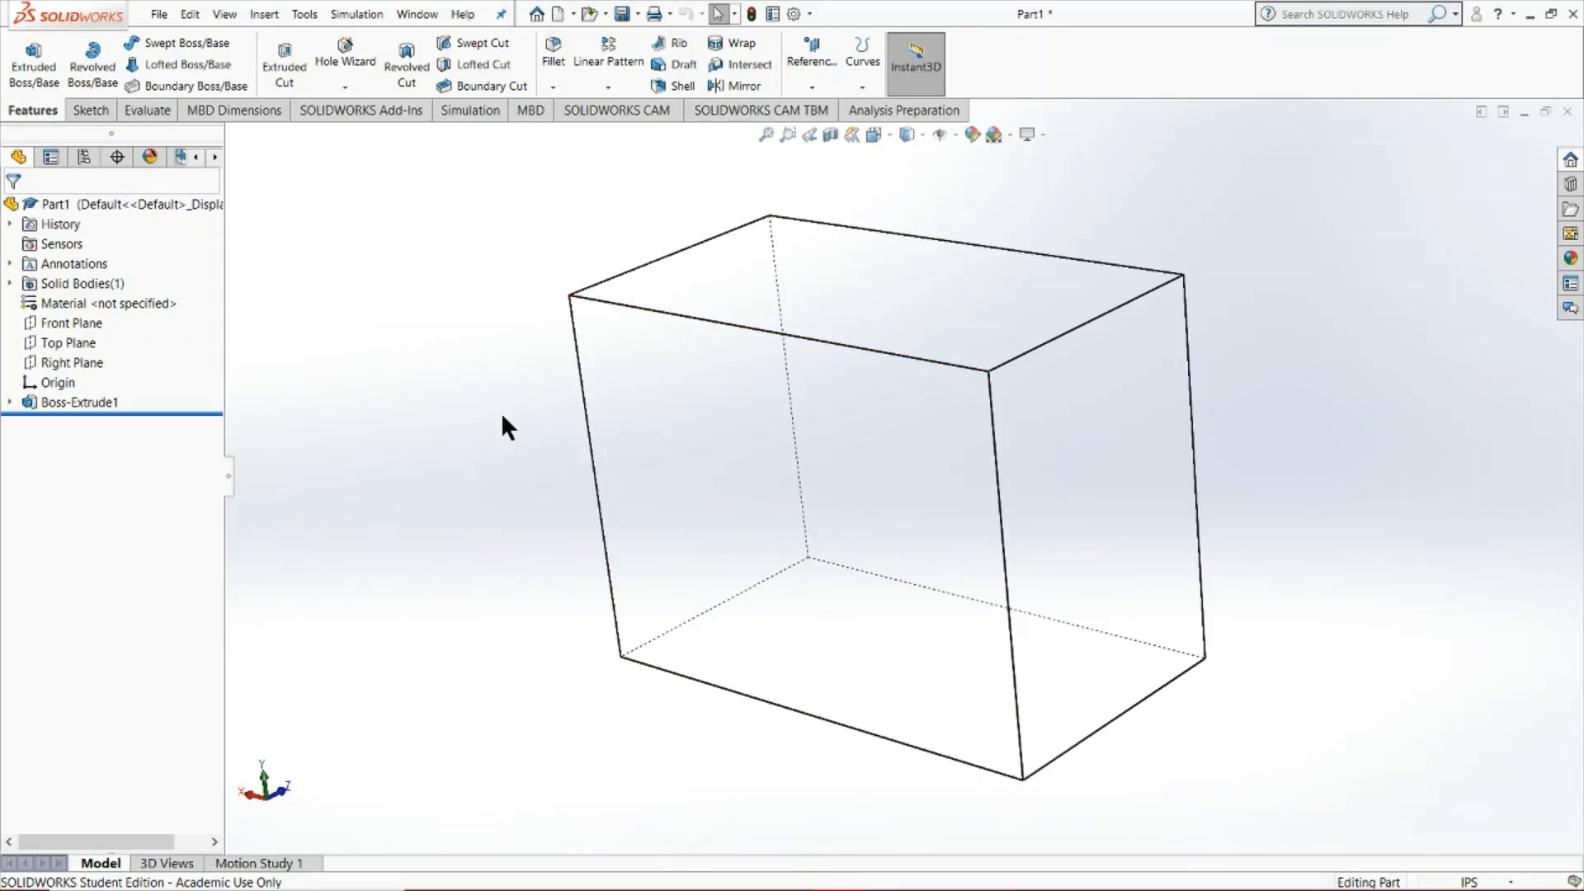
click(922, 134)
click(907, 158)
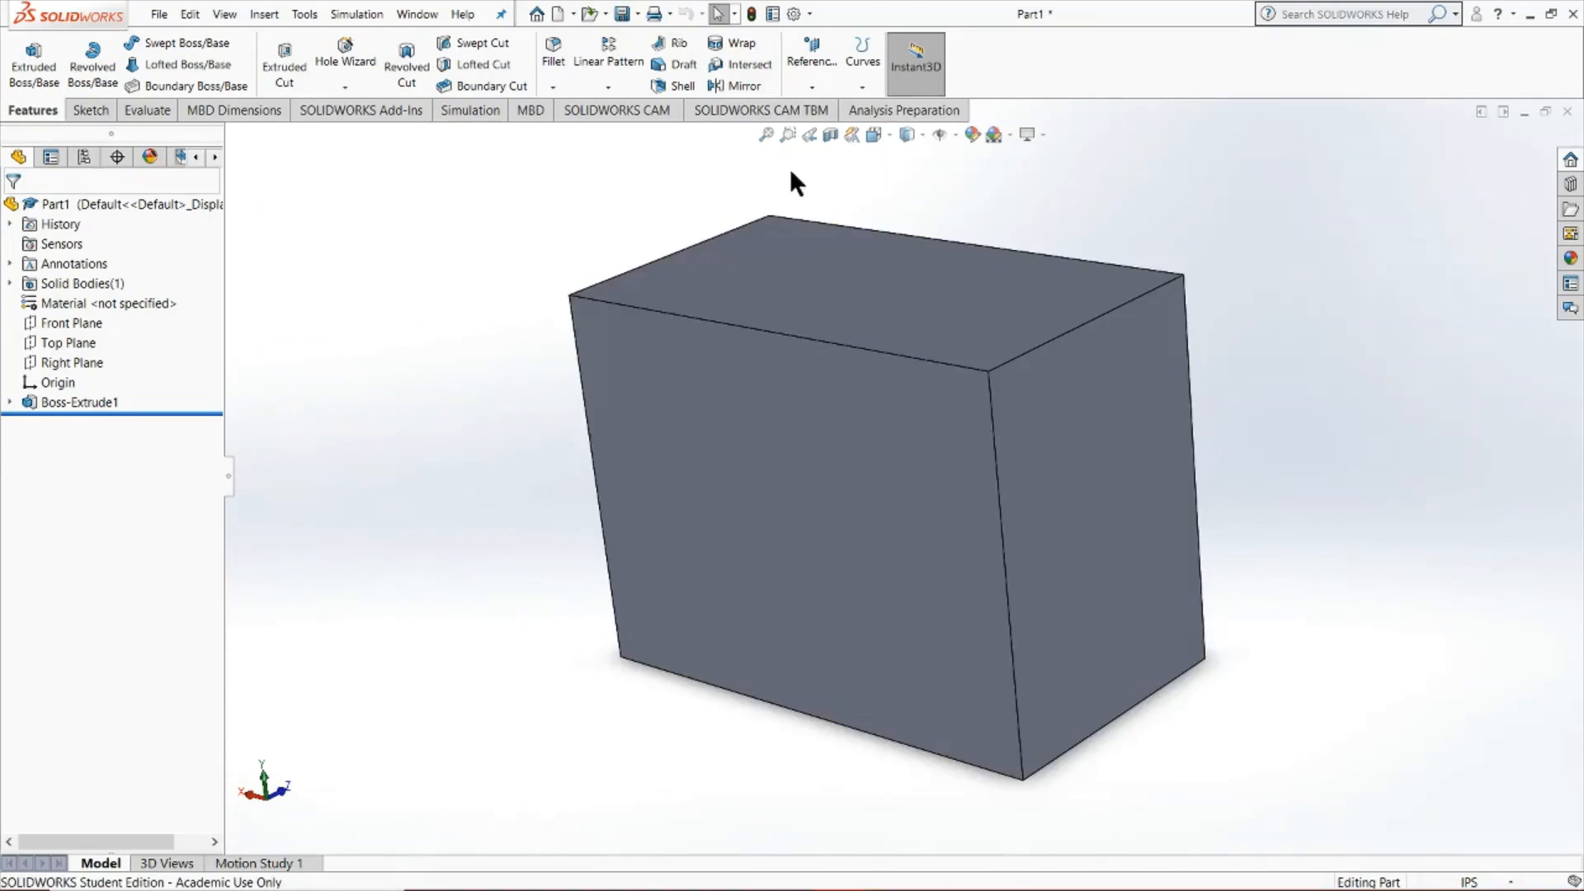
- Fit the whole box in the view, zoom in and out, and fit it again
click(765, 133)
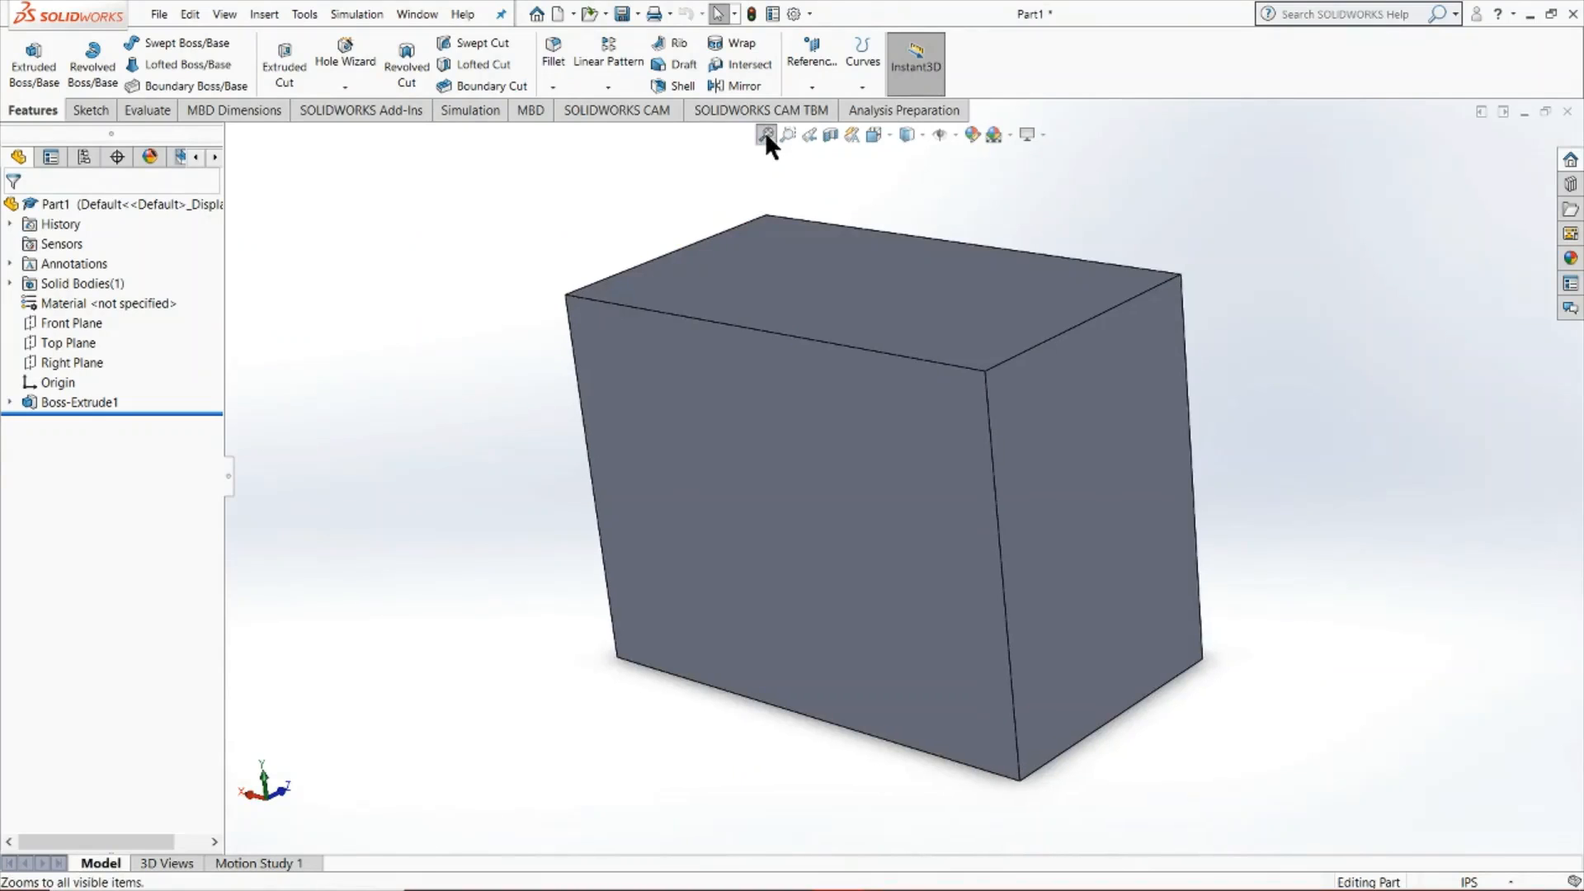
scroll(424, 385, up, 2)
scroll(426, 385, down, 2)
scroll(426, 385, down, 1)
scroll(430, 353, up, 4)
key(f)
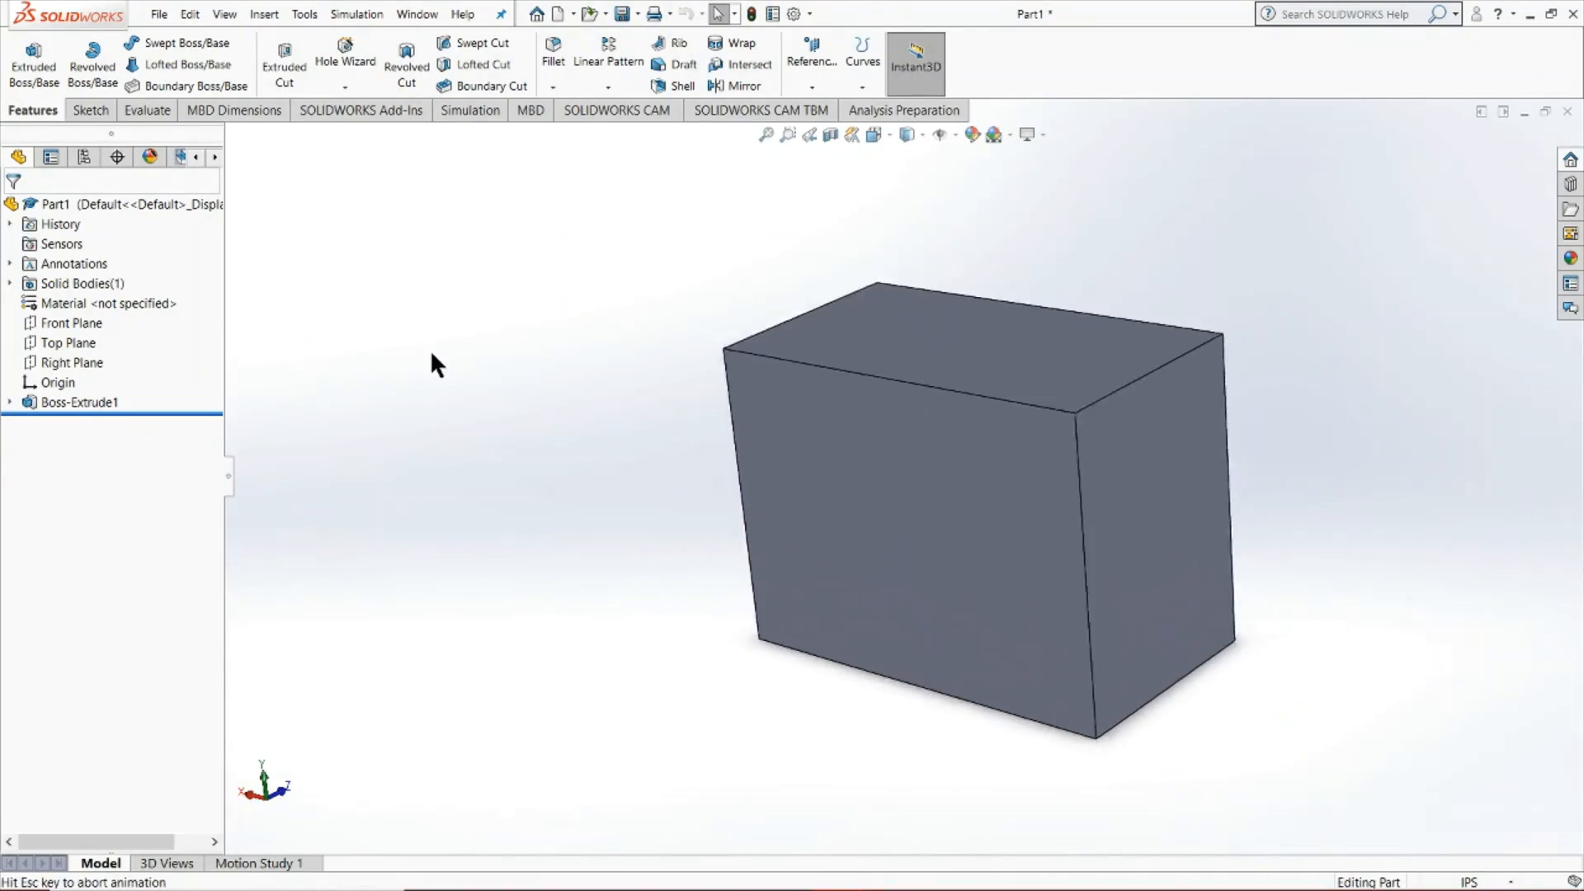
- Zoom to an area around the box's near upper corner, and restore the previous view
click(788, 133)
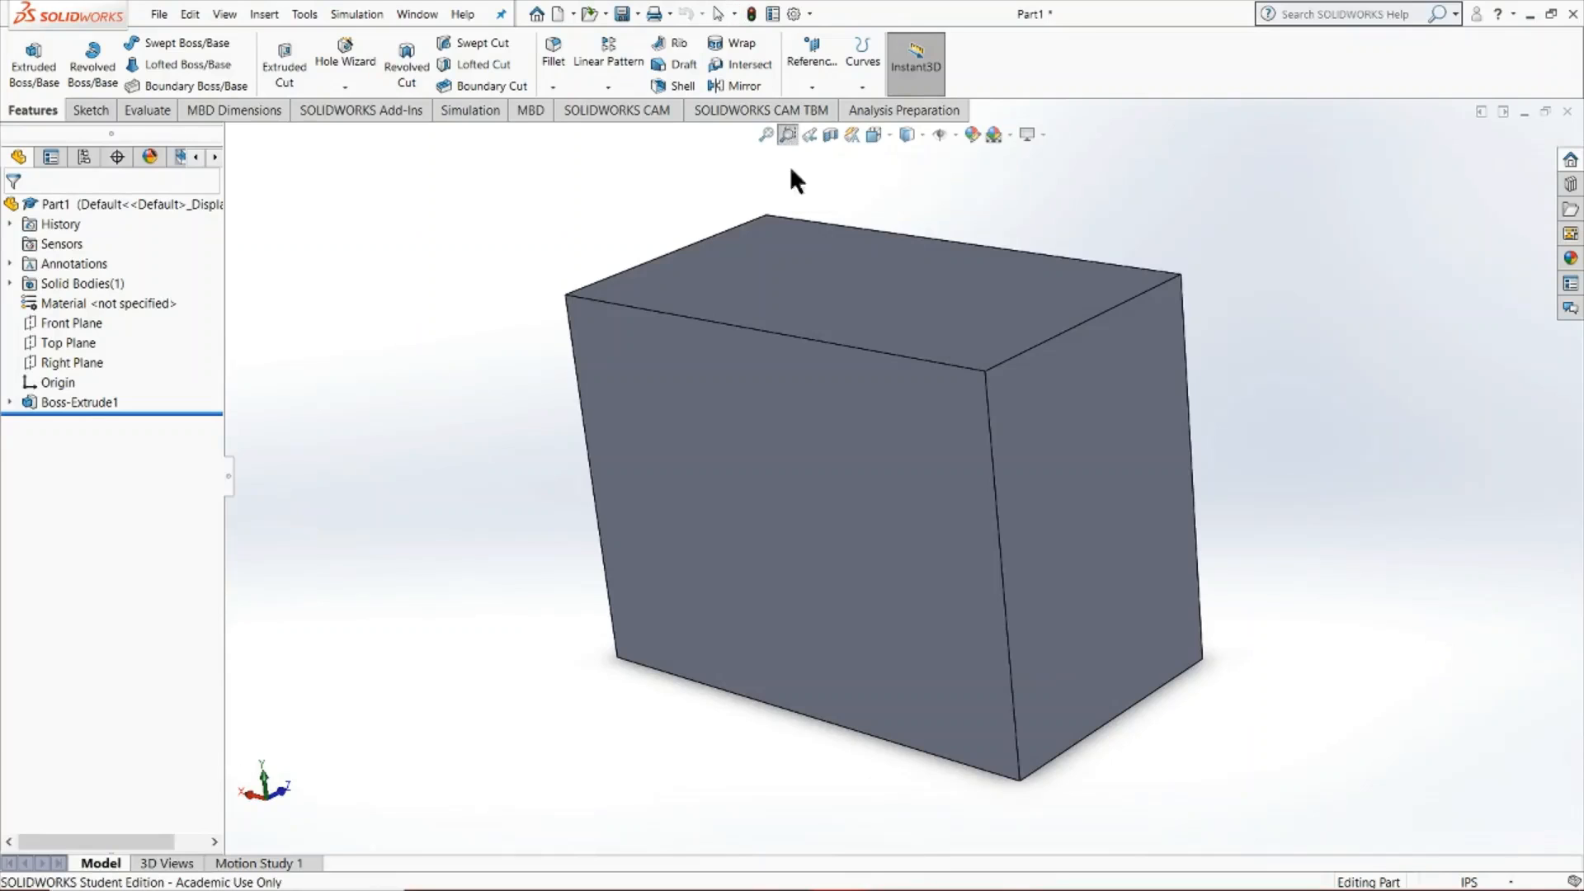
drag(799, 253, 1063, 508)
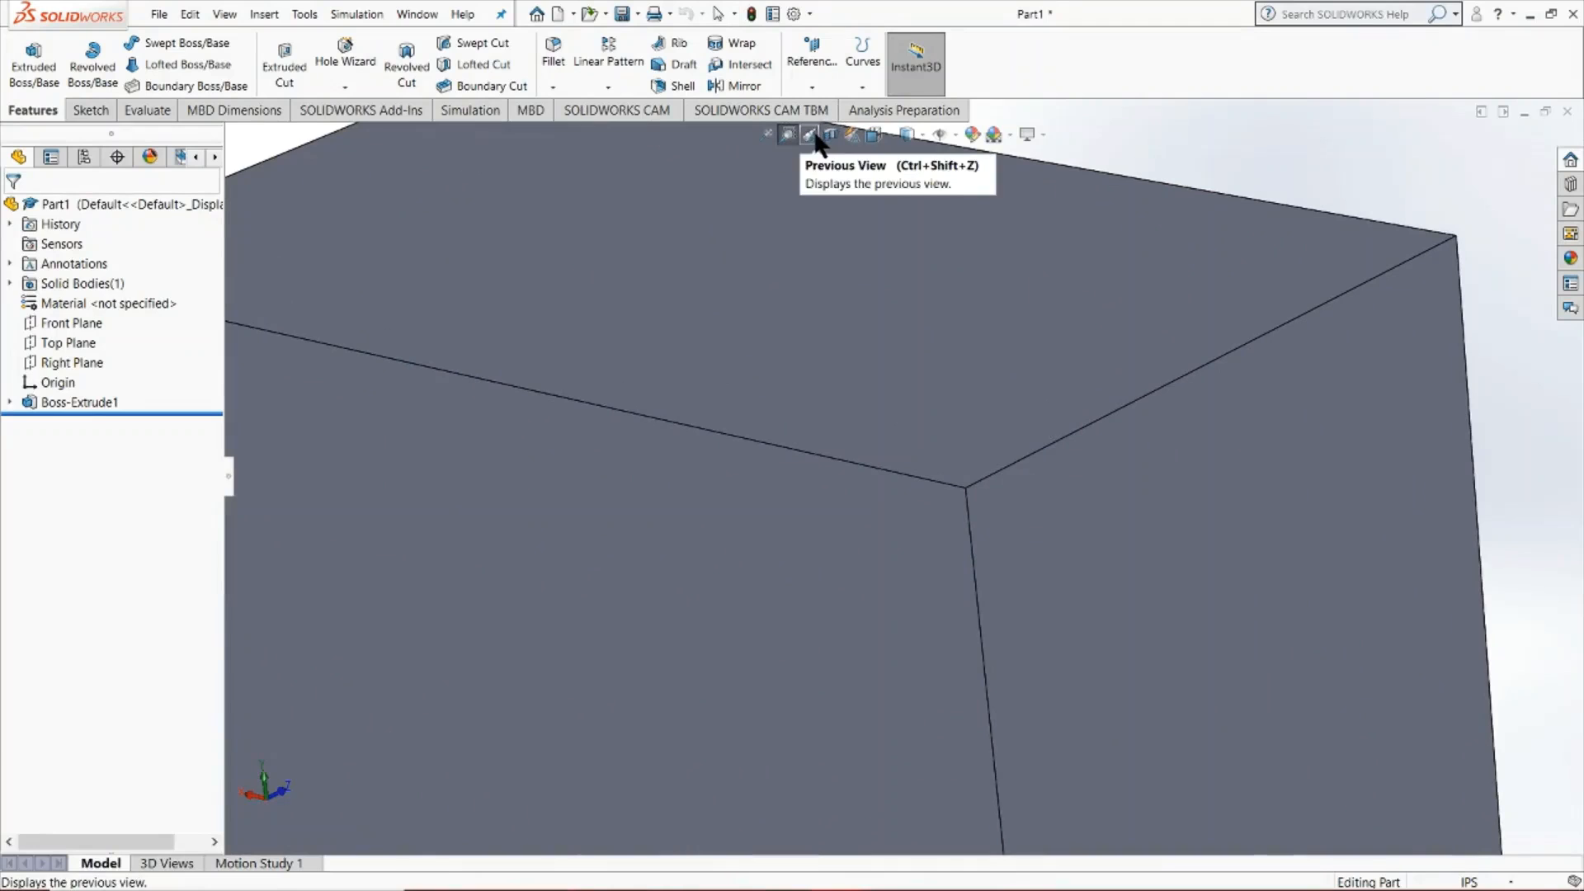
click(813, 133)
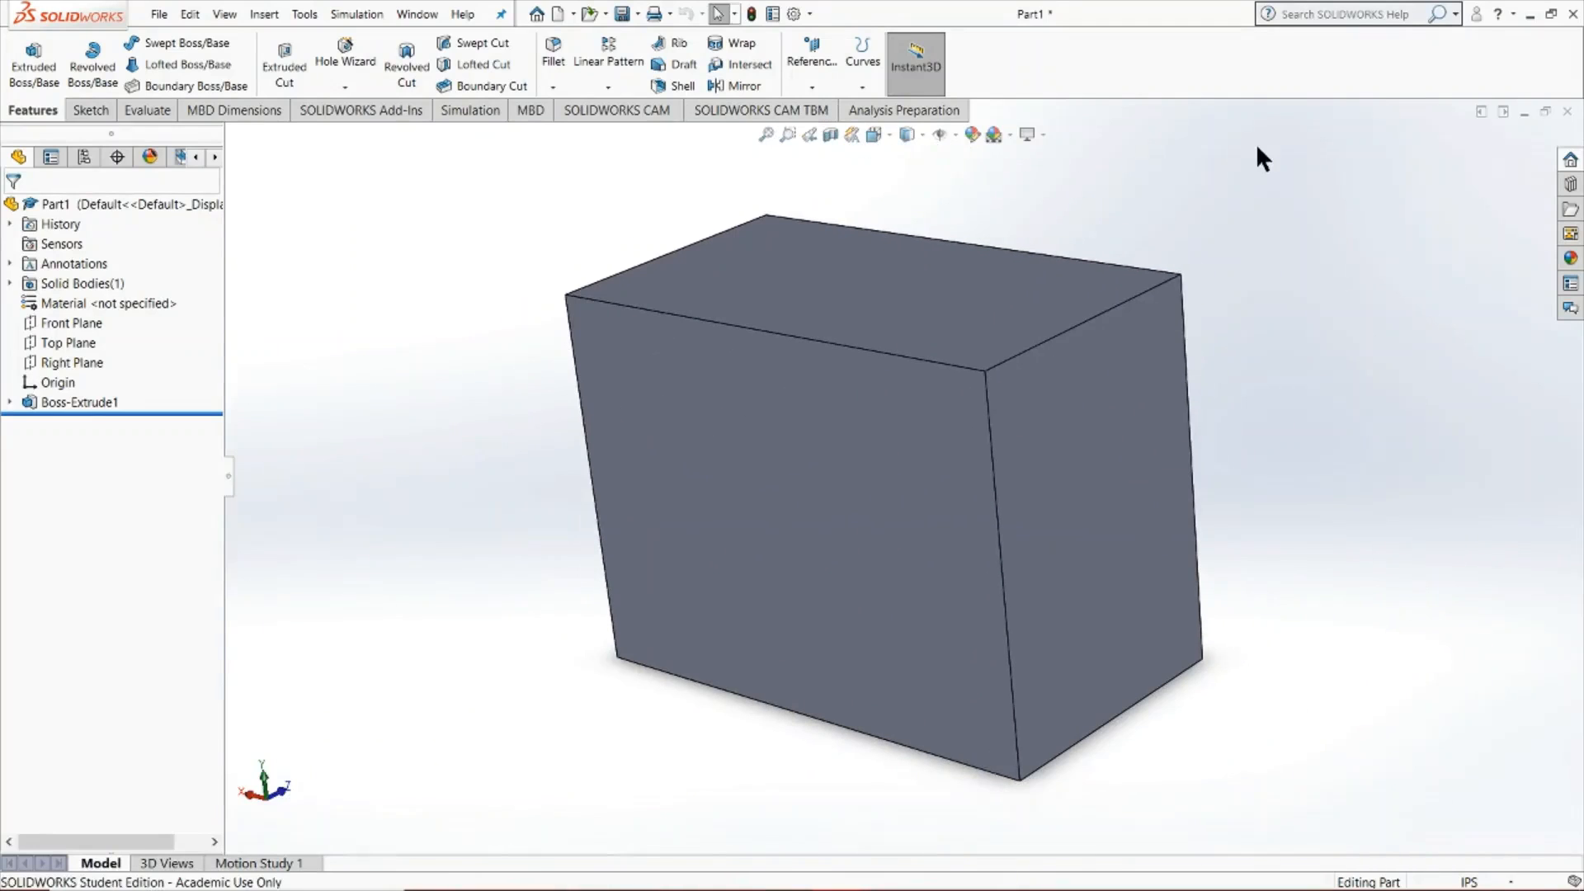
- Preview a planar section view on the Front Plane, offset about -0.58 in, and cancel it
click(829, 136)
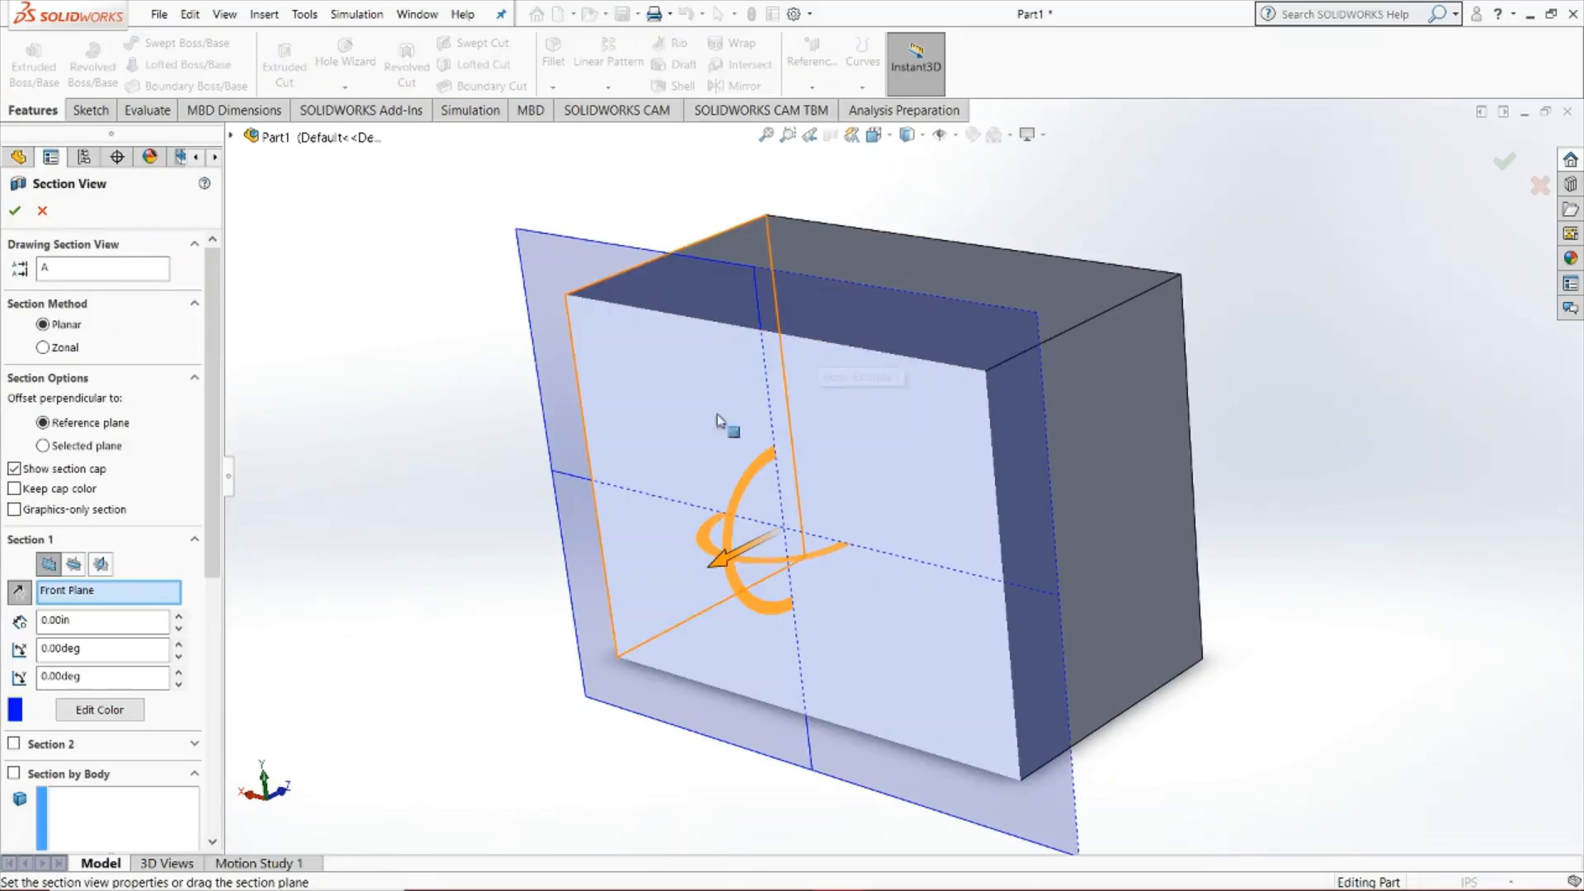
drag(714, 568, 631, 641)
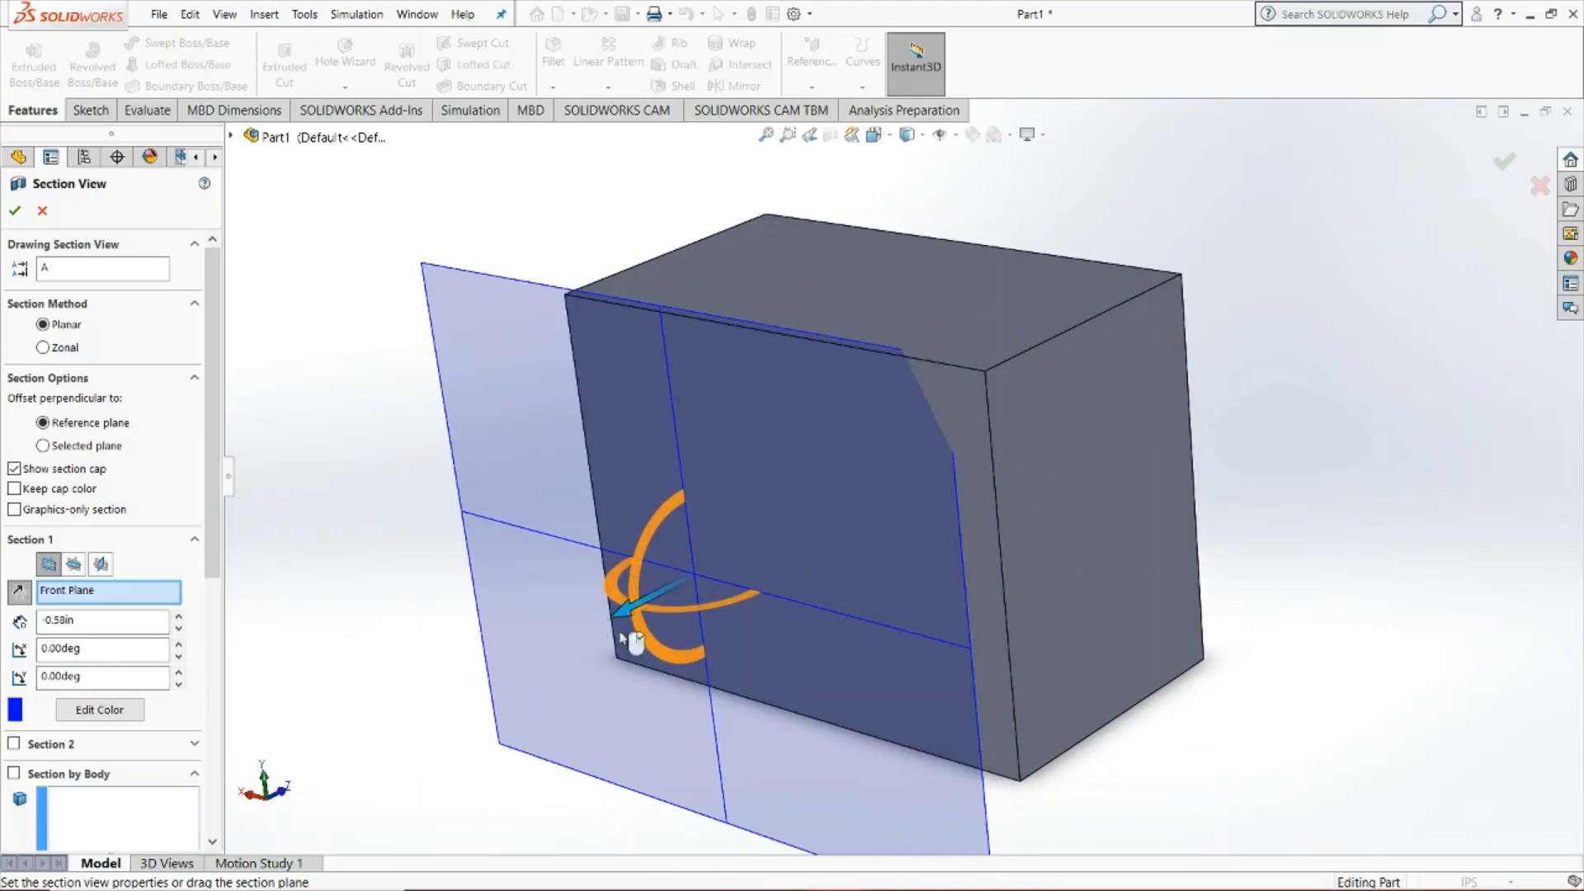
click(40, 209)
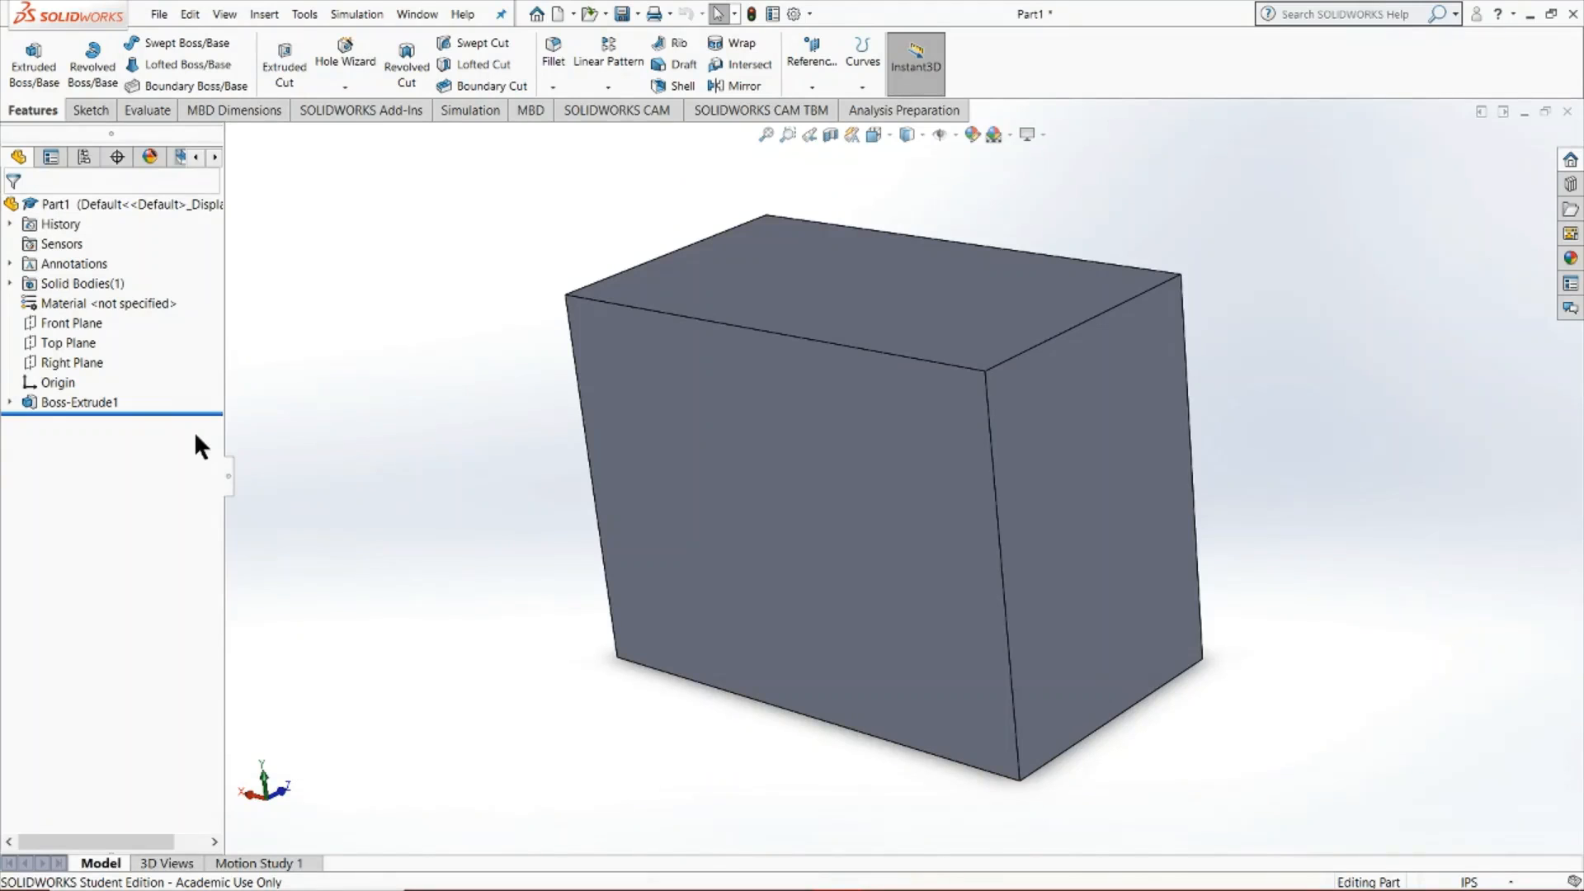
- Hide the body of Boss-Extrude1 and show it again
right_click(96, 402)
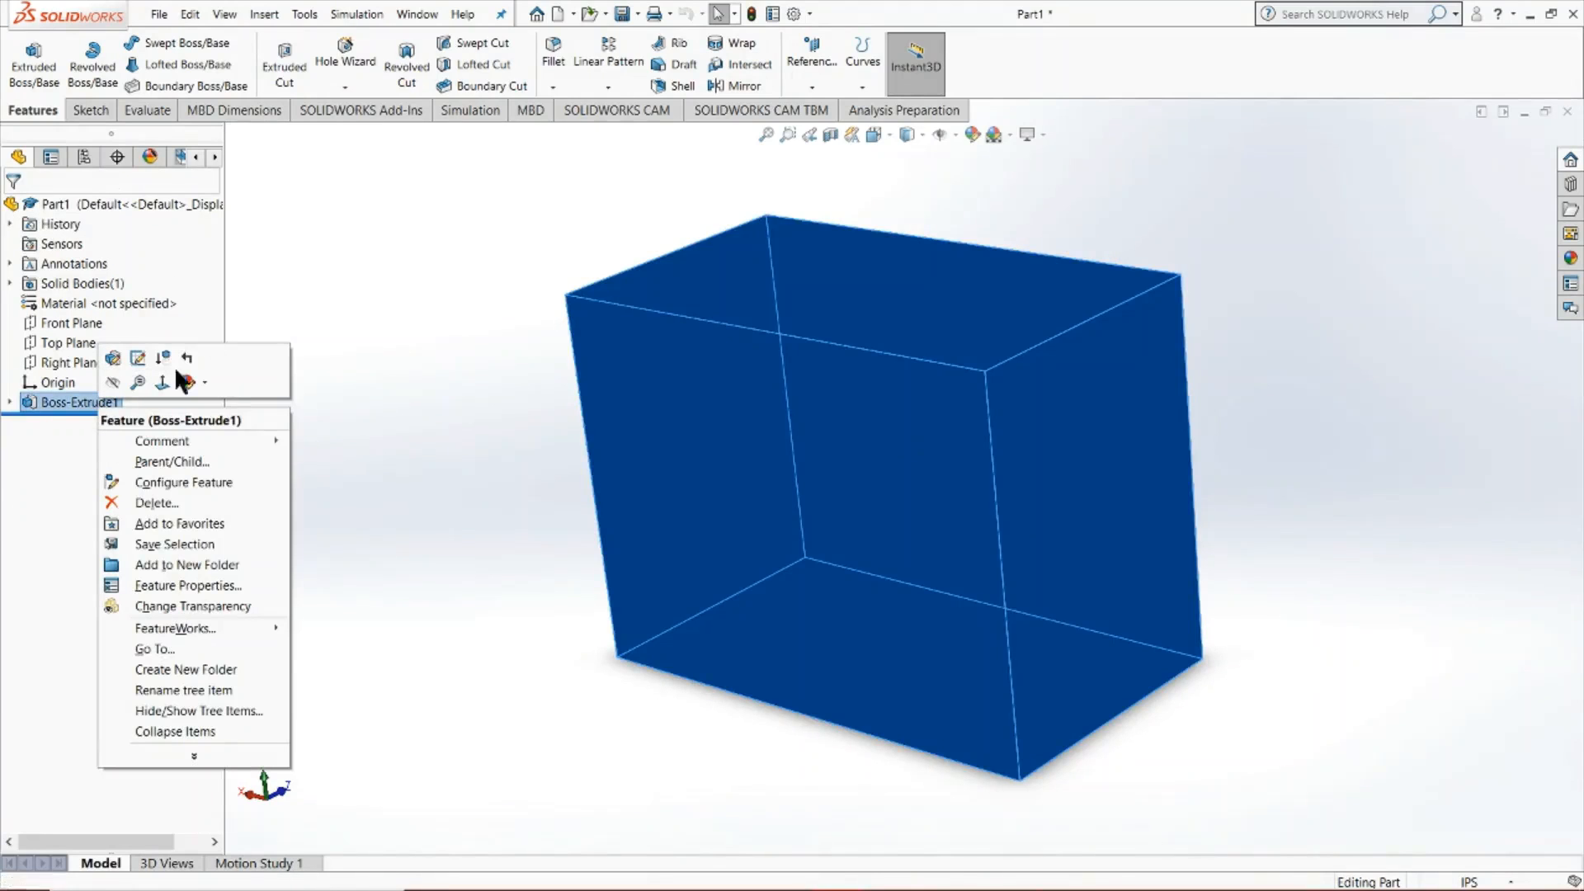
key(Escape)
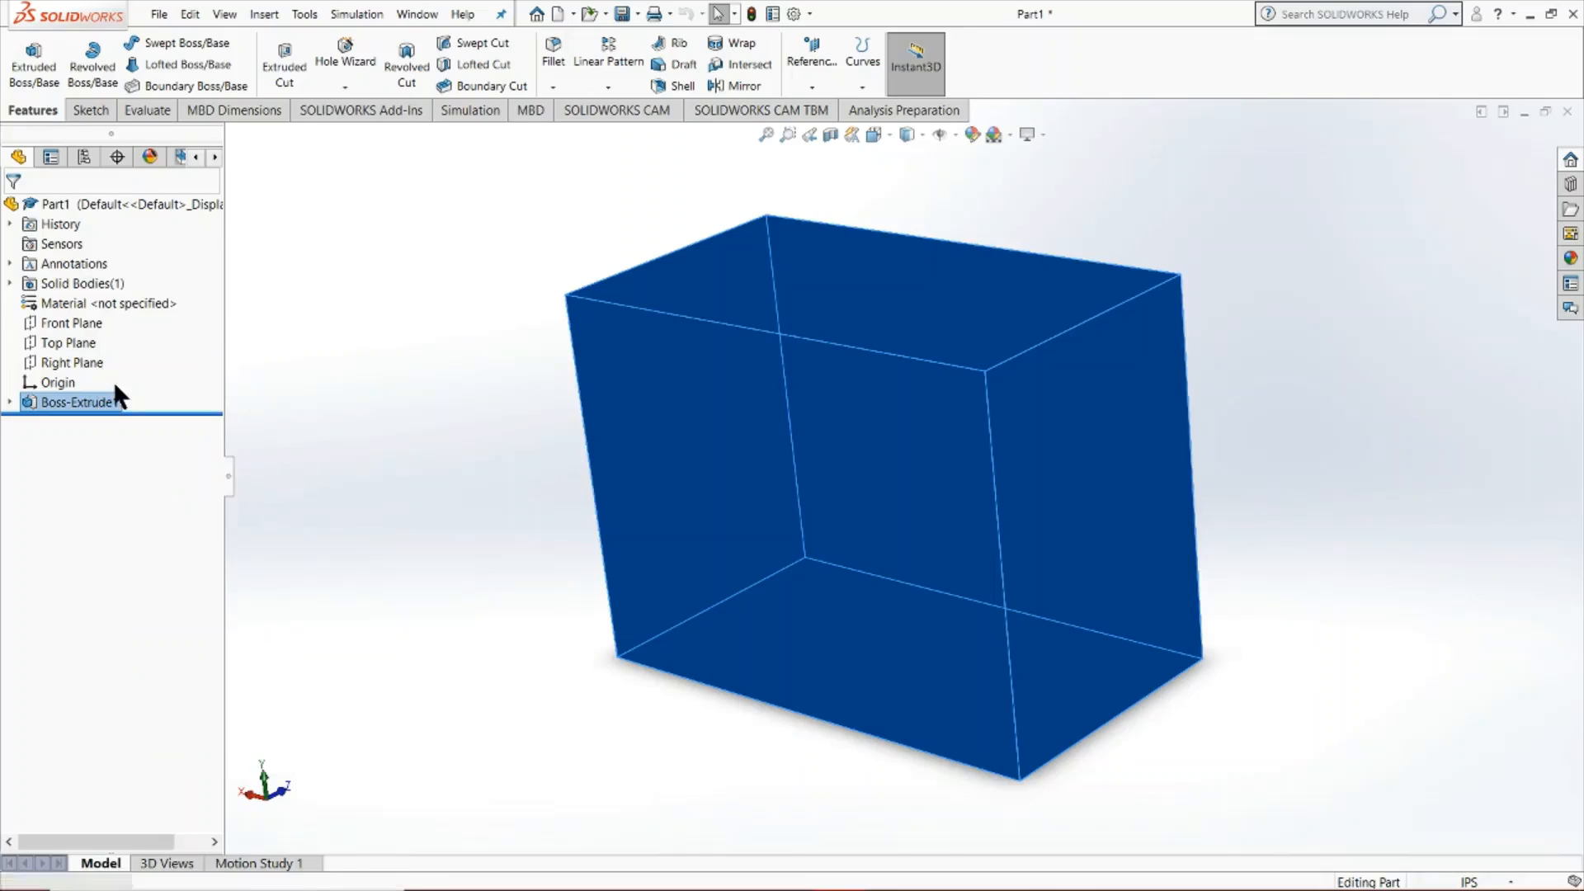
right_click(107, 404)
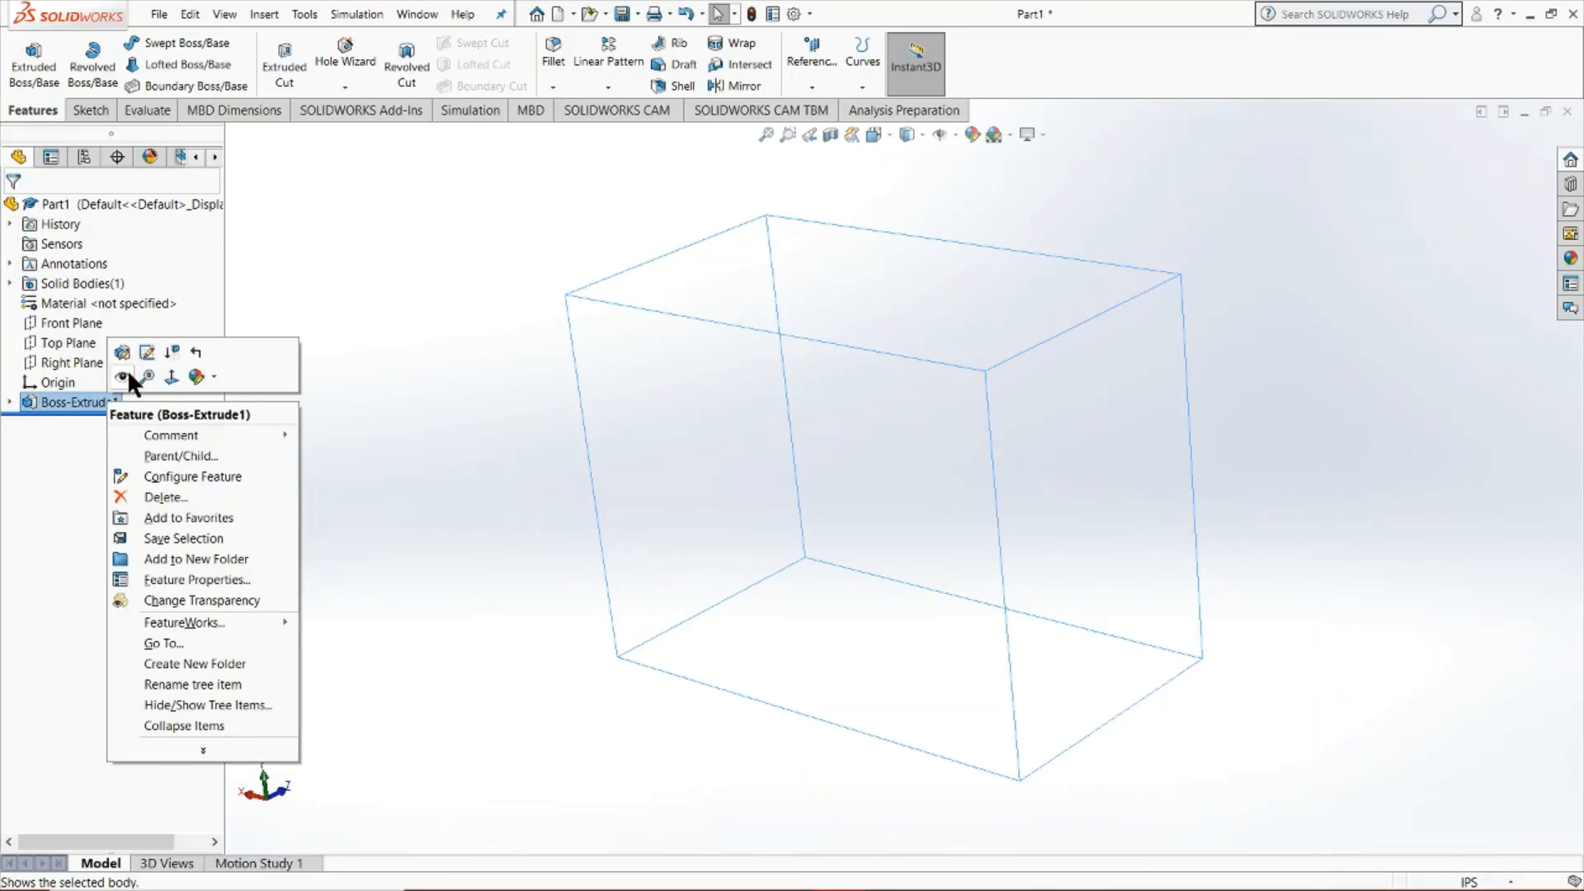
click(122, 377)
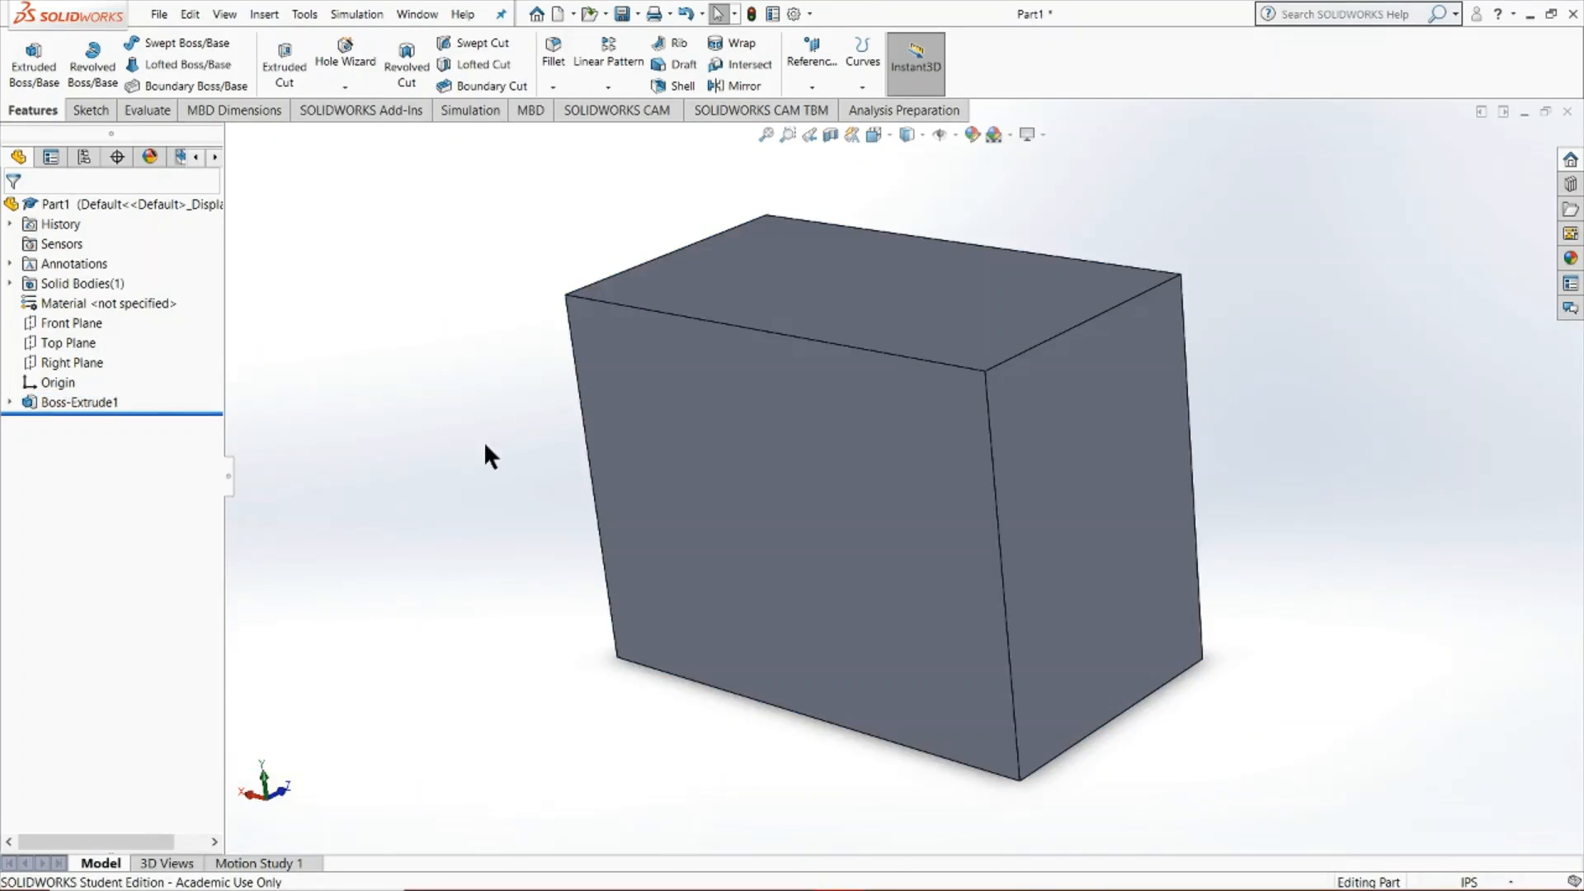
key(shift+z)
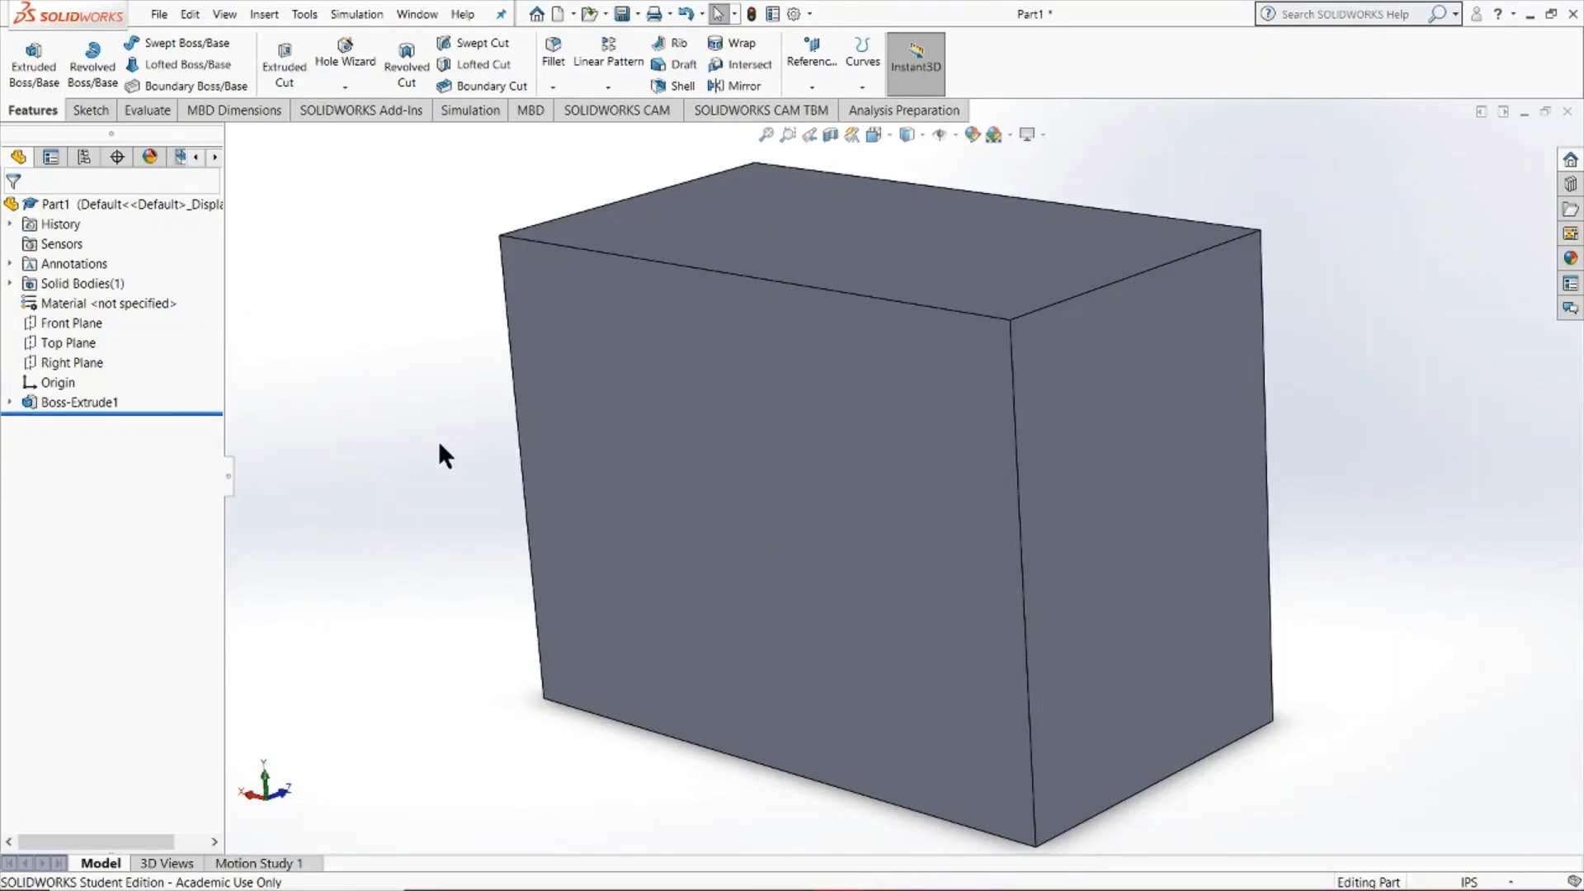
- Start a reference plane from the box's narrow end face and set its offset distance to 0.10 in
click(811, 66)
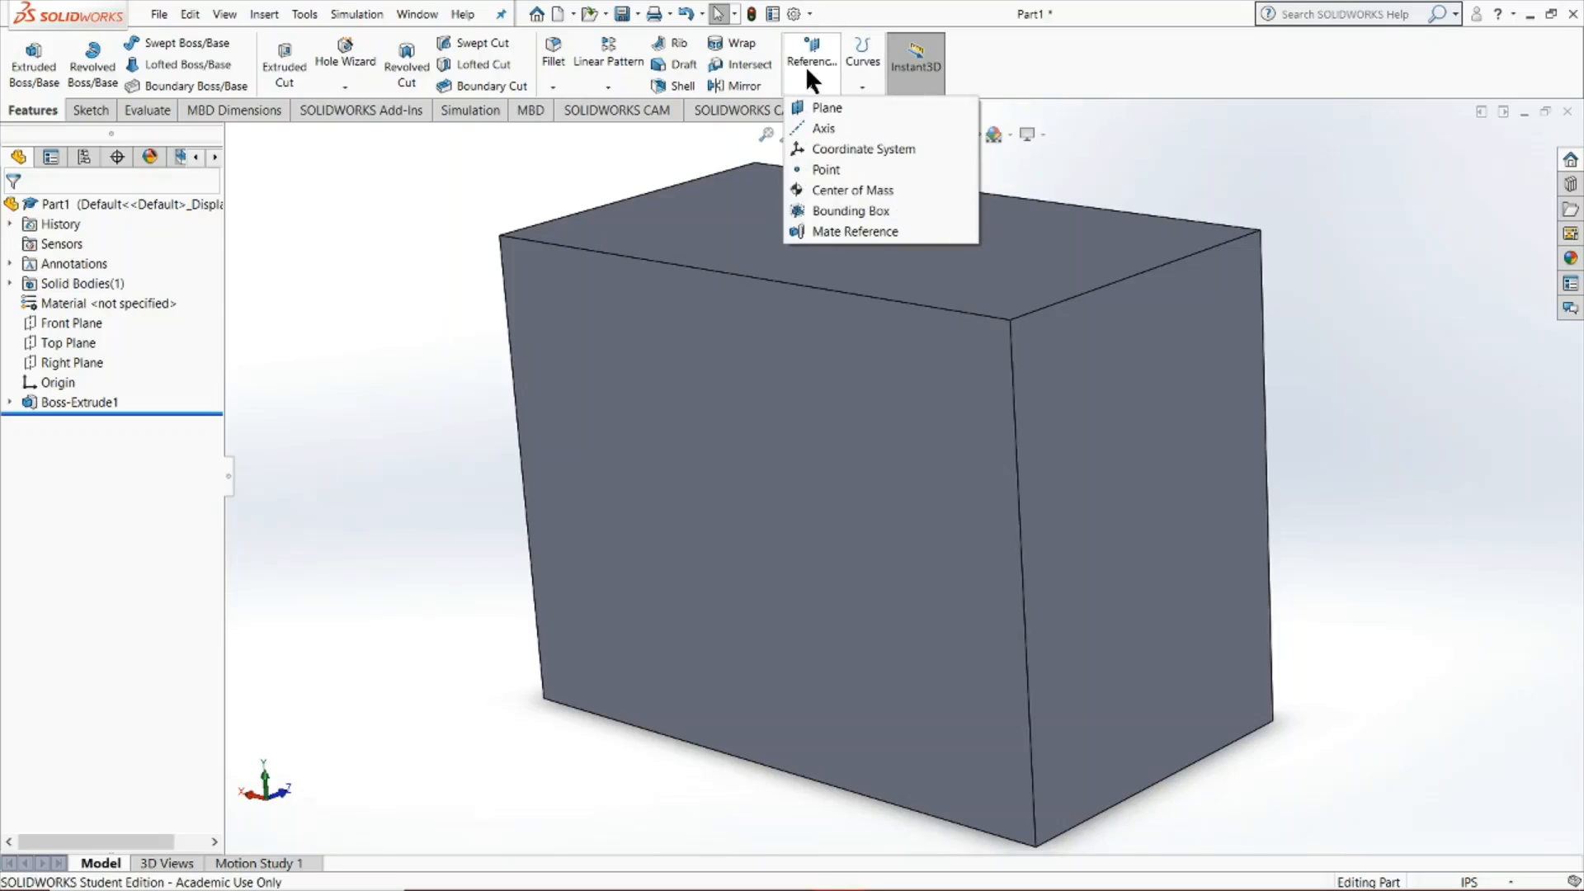
click(817, 108)
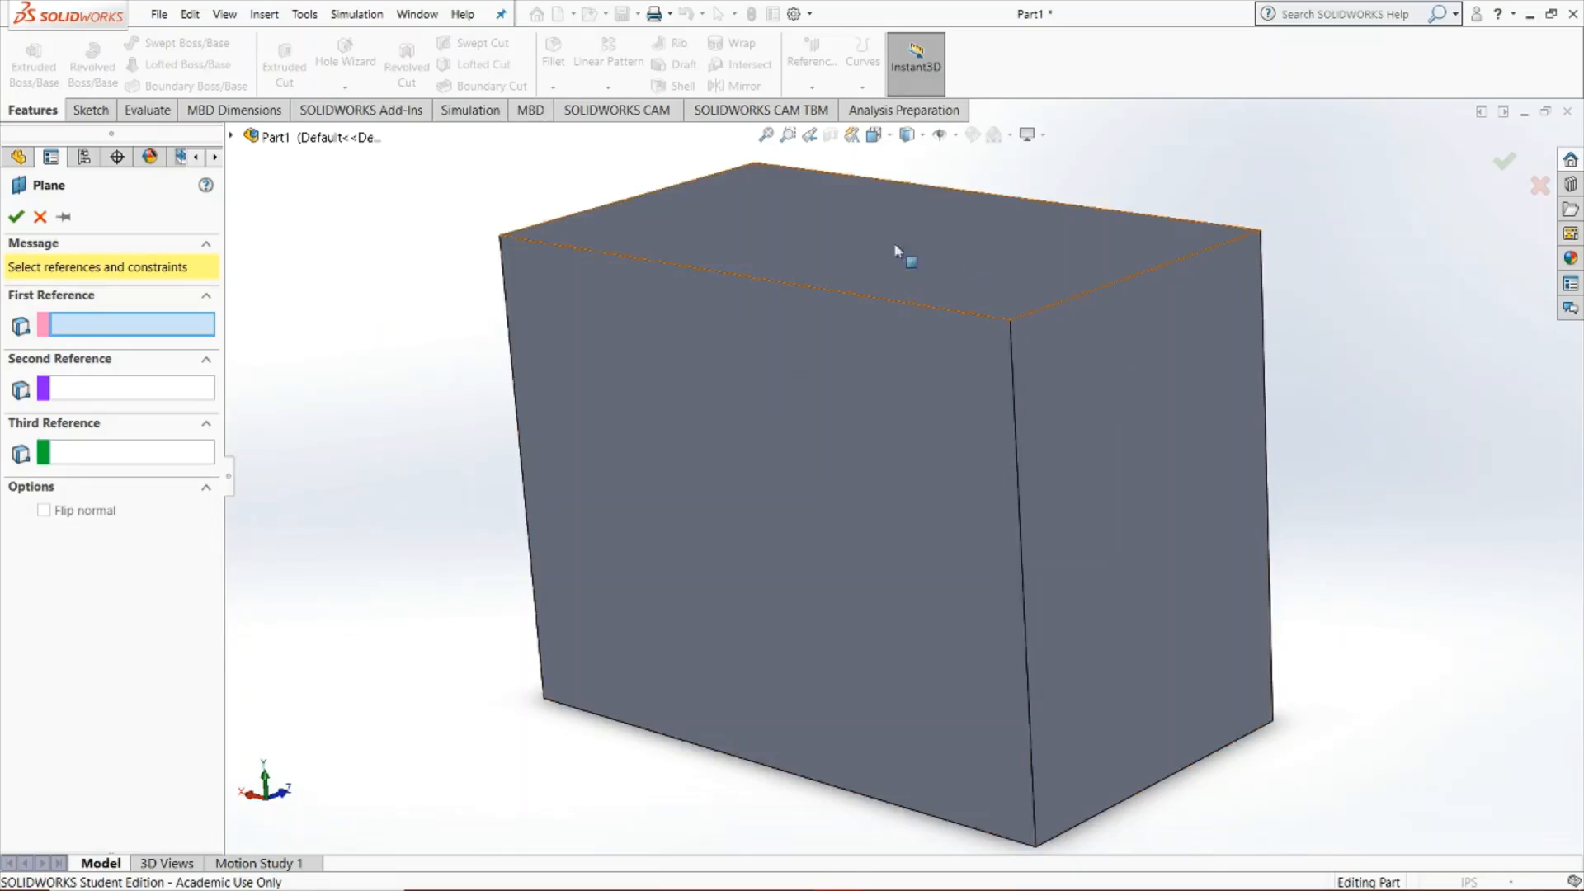
click(1115, 459)
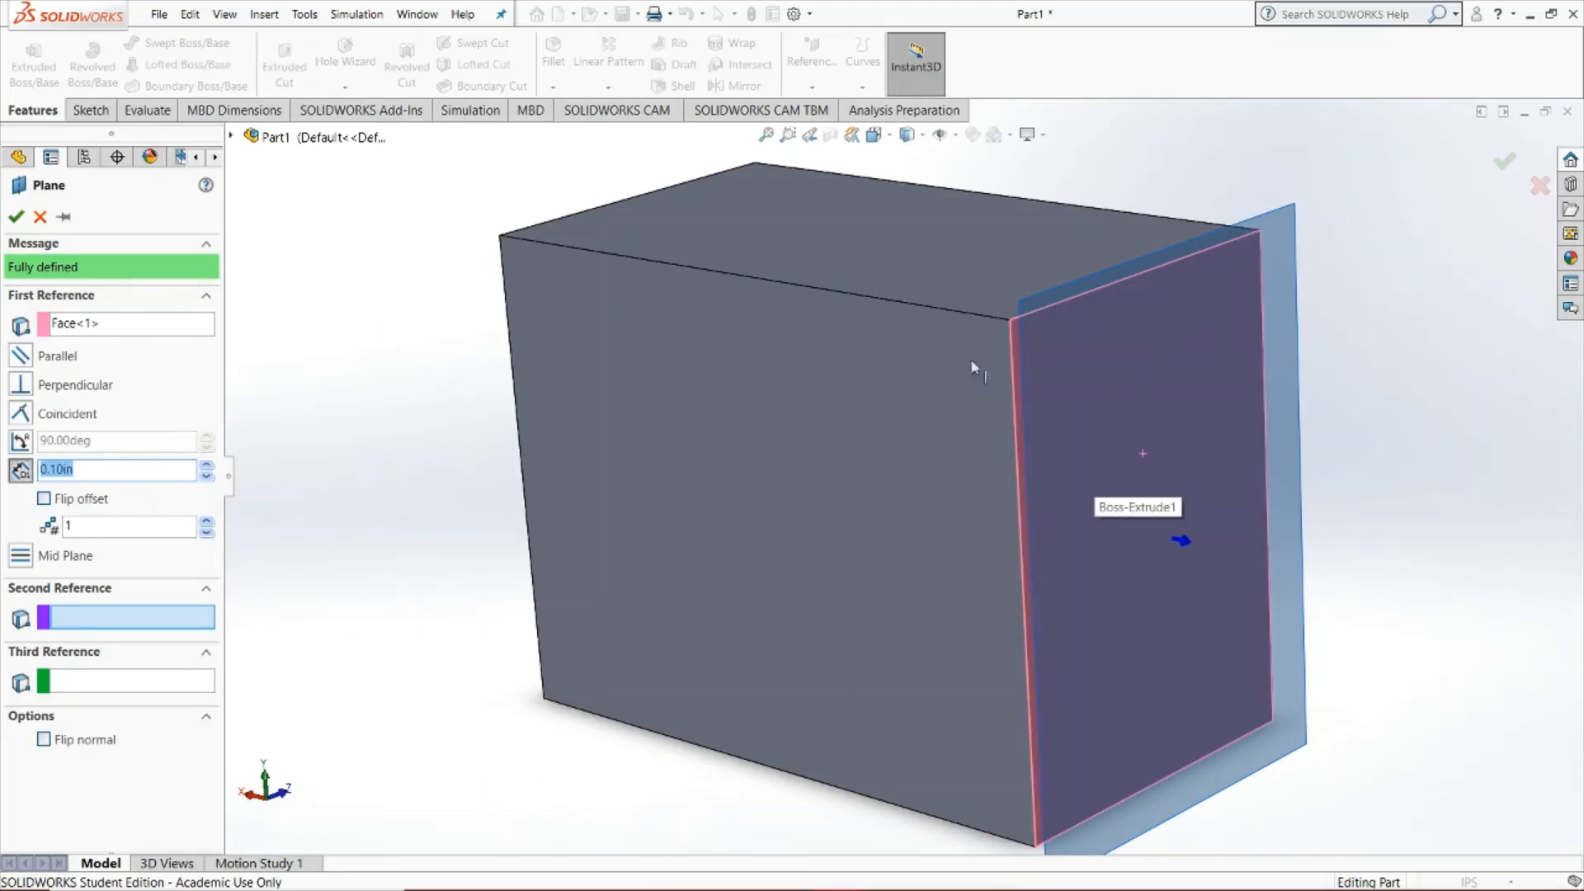
middle_drag(1181, 559, 1222, 532)
double_click(77, 469)
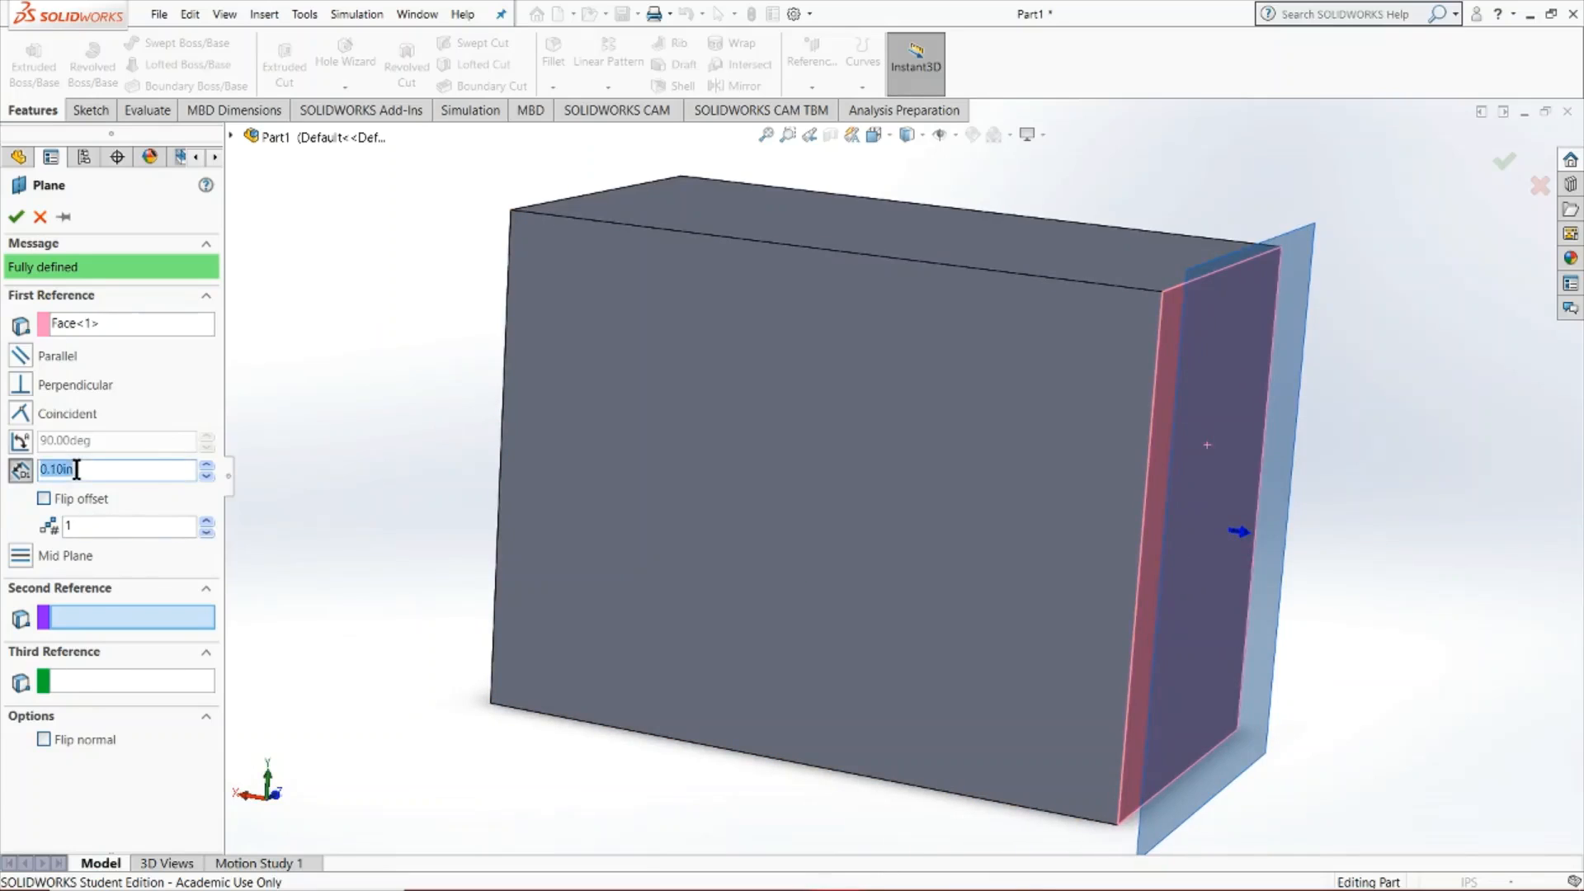
text(0)
key(Return)
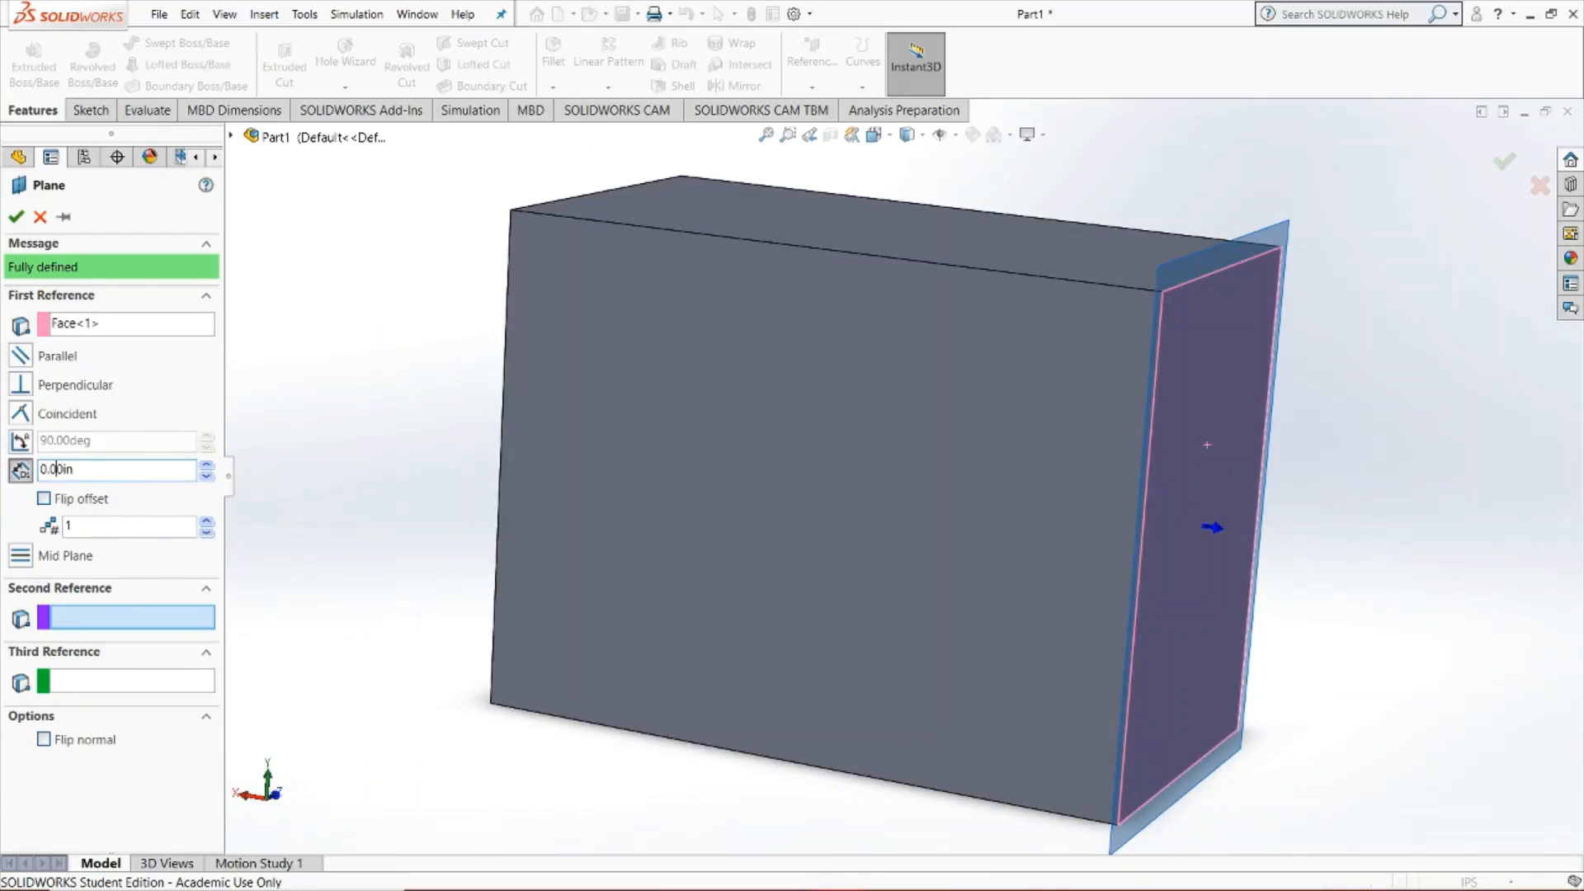
key(BackSpace)
text(1)
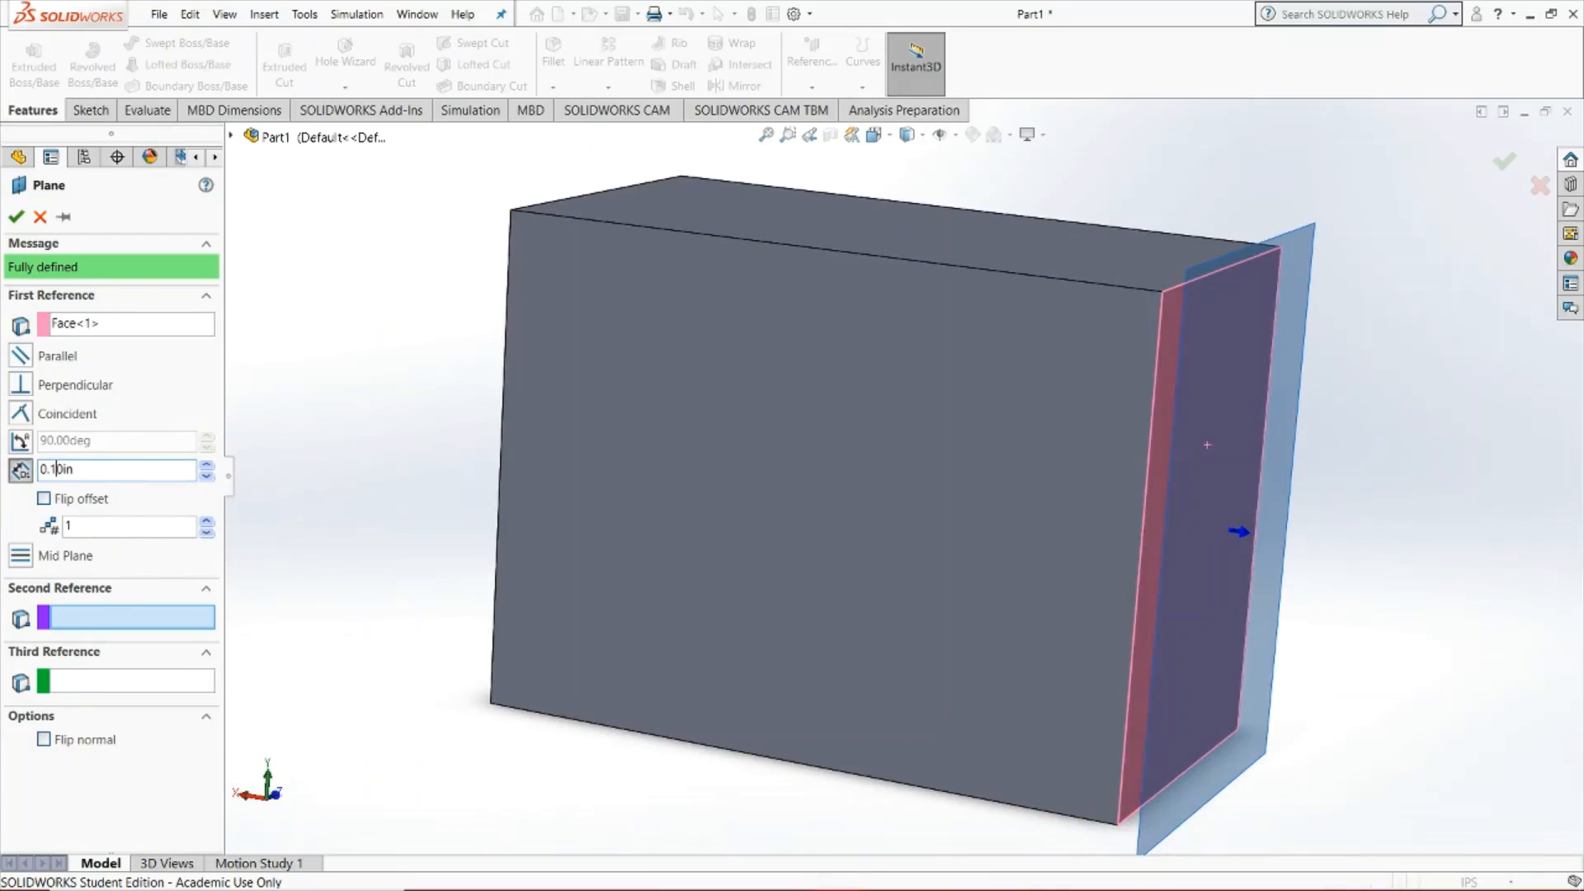
- Set the number of offset planes to 6 to preview a series of parallel planes
click(86, 517)
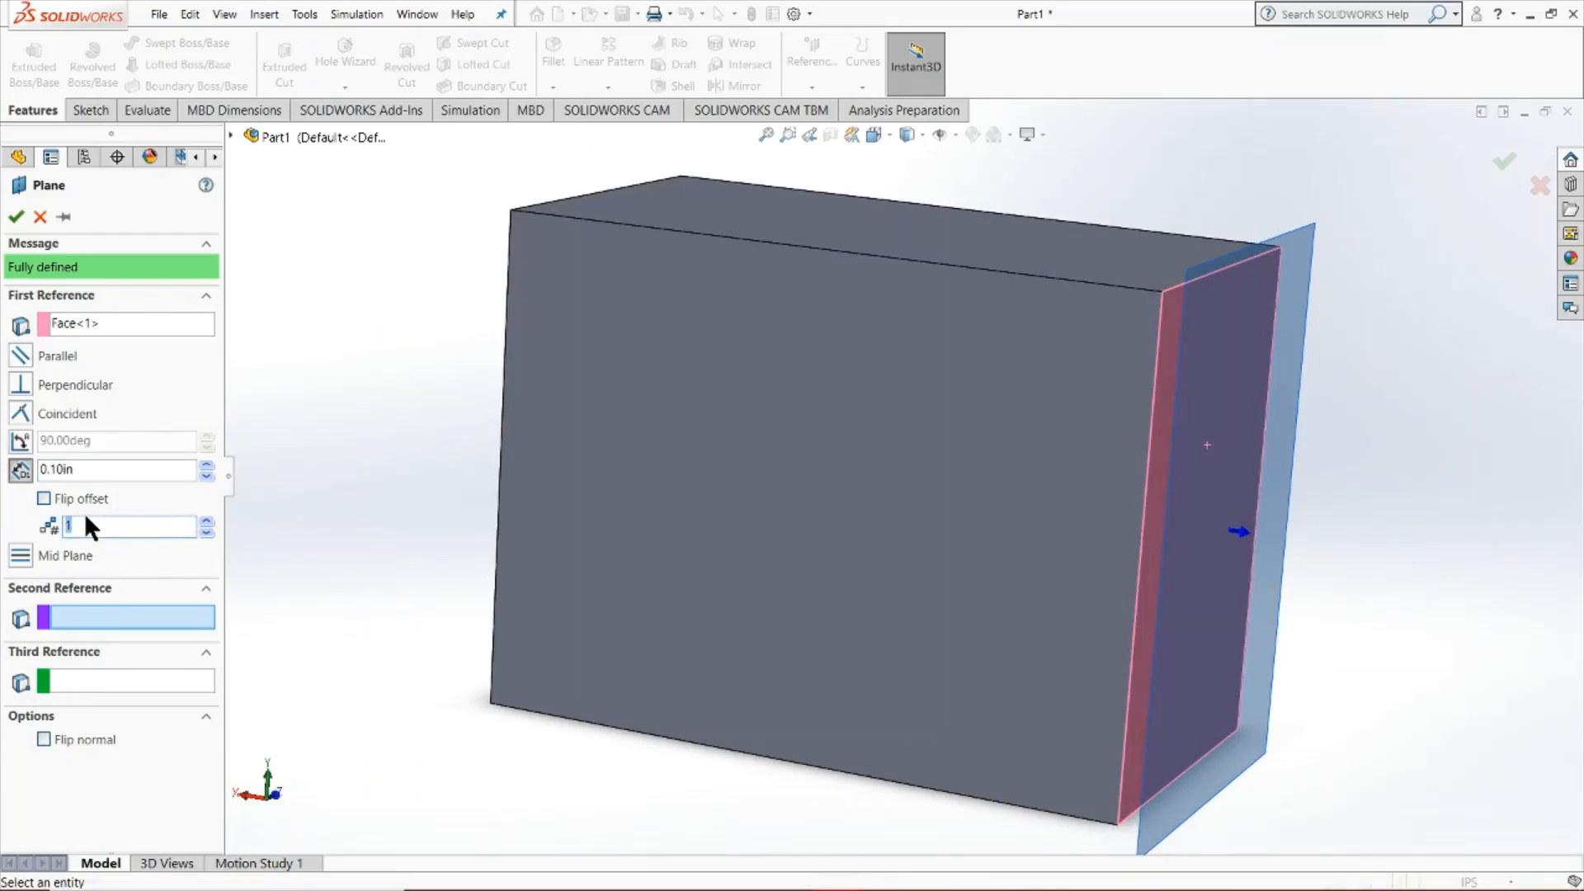
text(6)
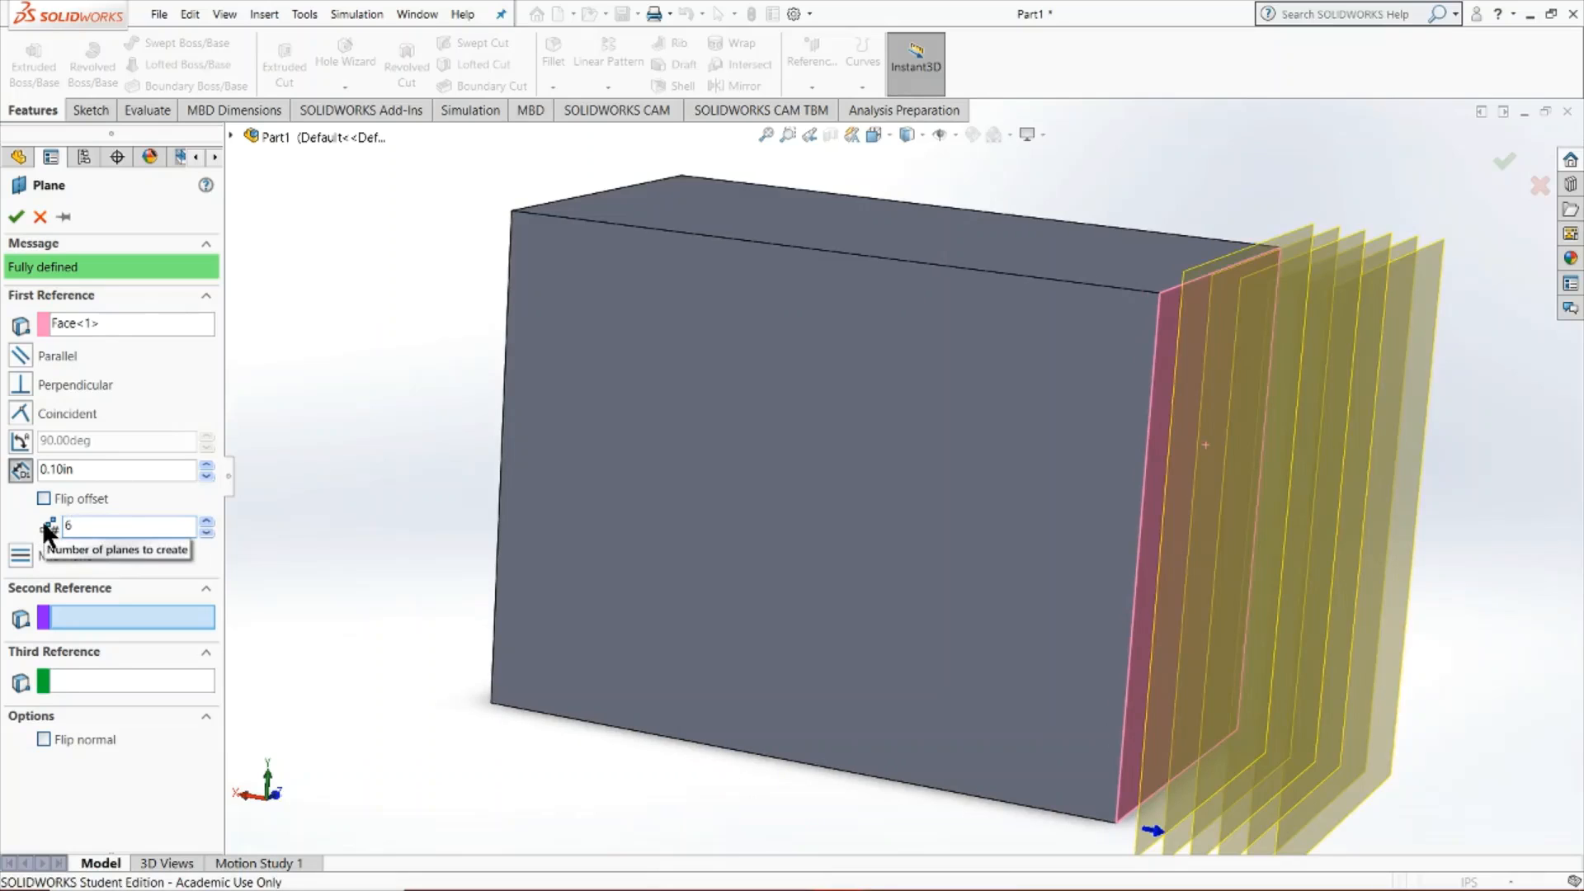
mouse_move(907, 567)
middle_down()
mouse_move(848, 570)
mouse_move(863, 488)
mouse_move(926, 548)
mouse_move(926, 566)
mouse_move(894, 579)
middle_up()
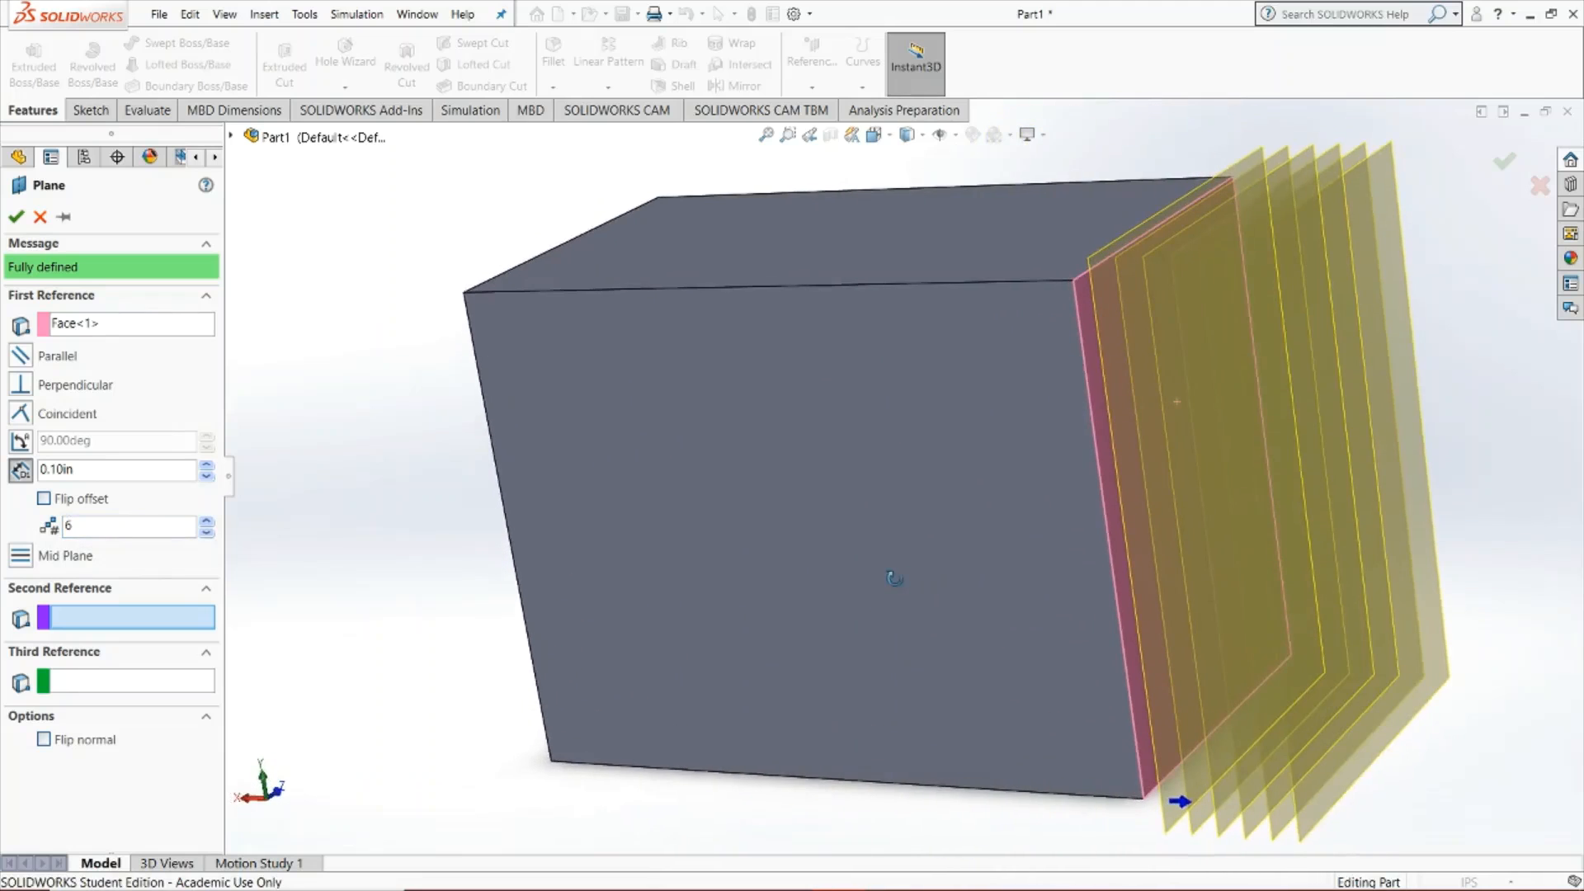
- Set the number of planes to 1 and create the reference plane
double_click(116, 528)
text(1)
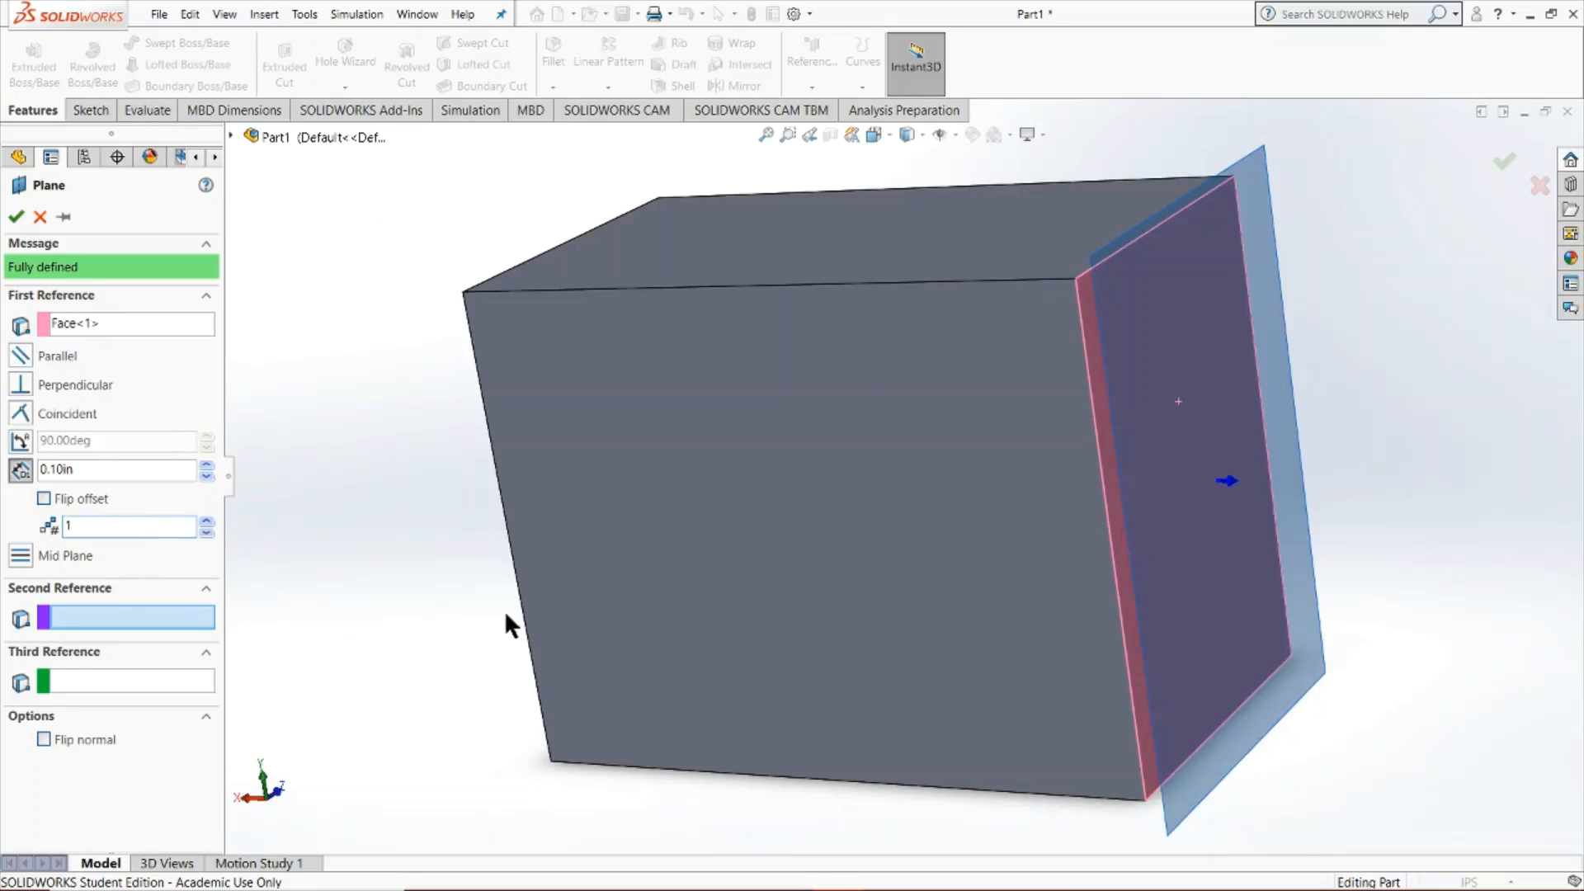
click(15, 218)
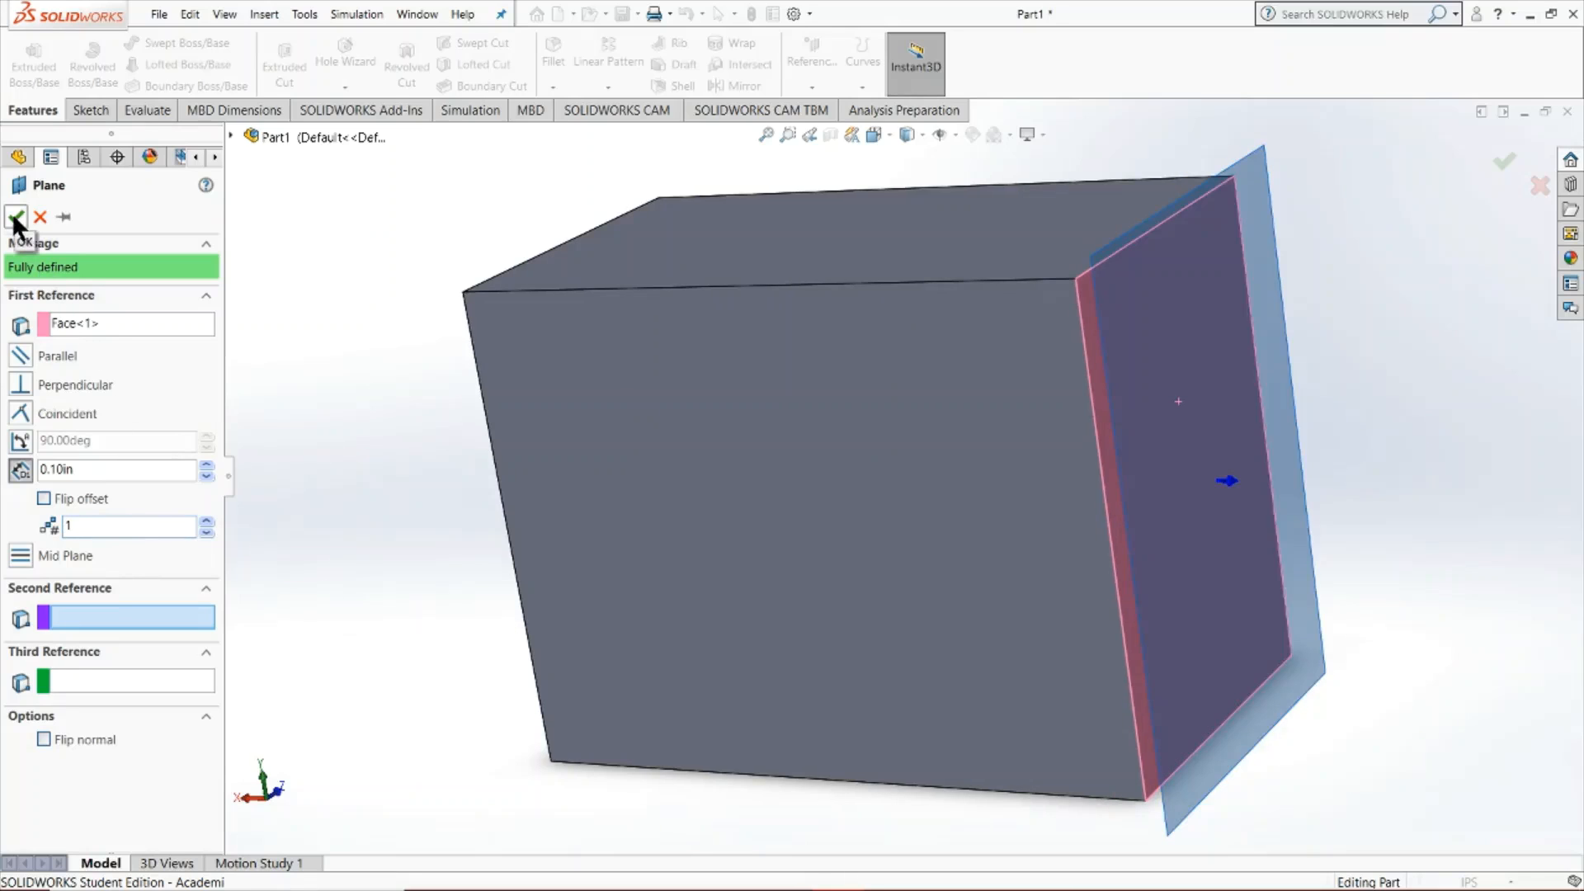
middle_drag(1005, 520, 812, 567)
click(419, 575)
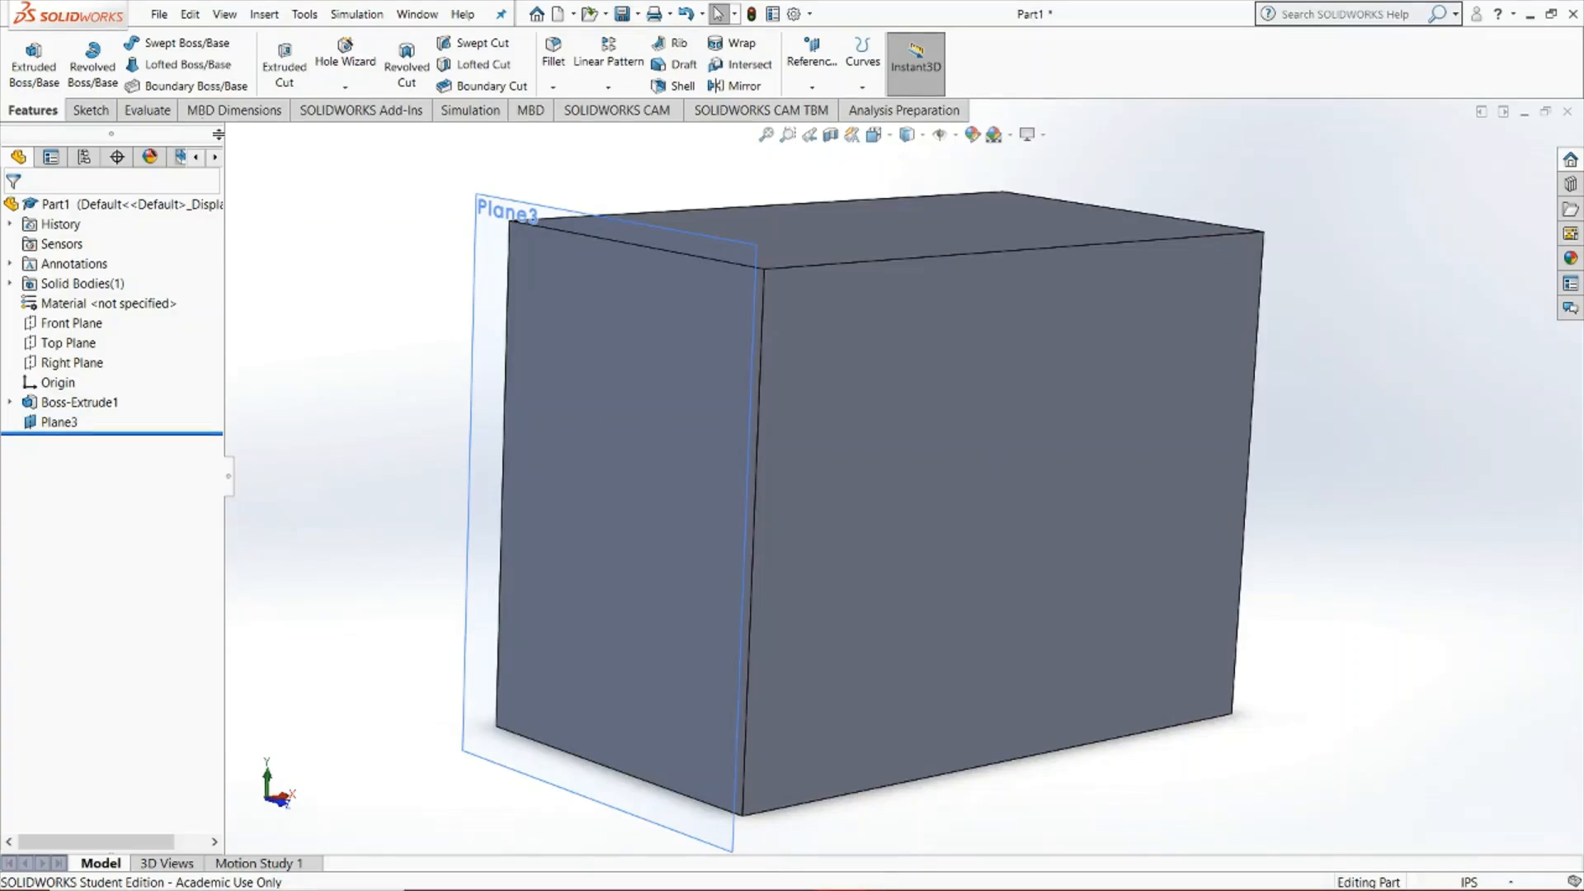
- Start a sketch on the offset reference plane in front of the box's narrow end face
click(92, 108)
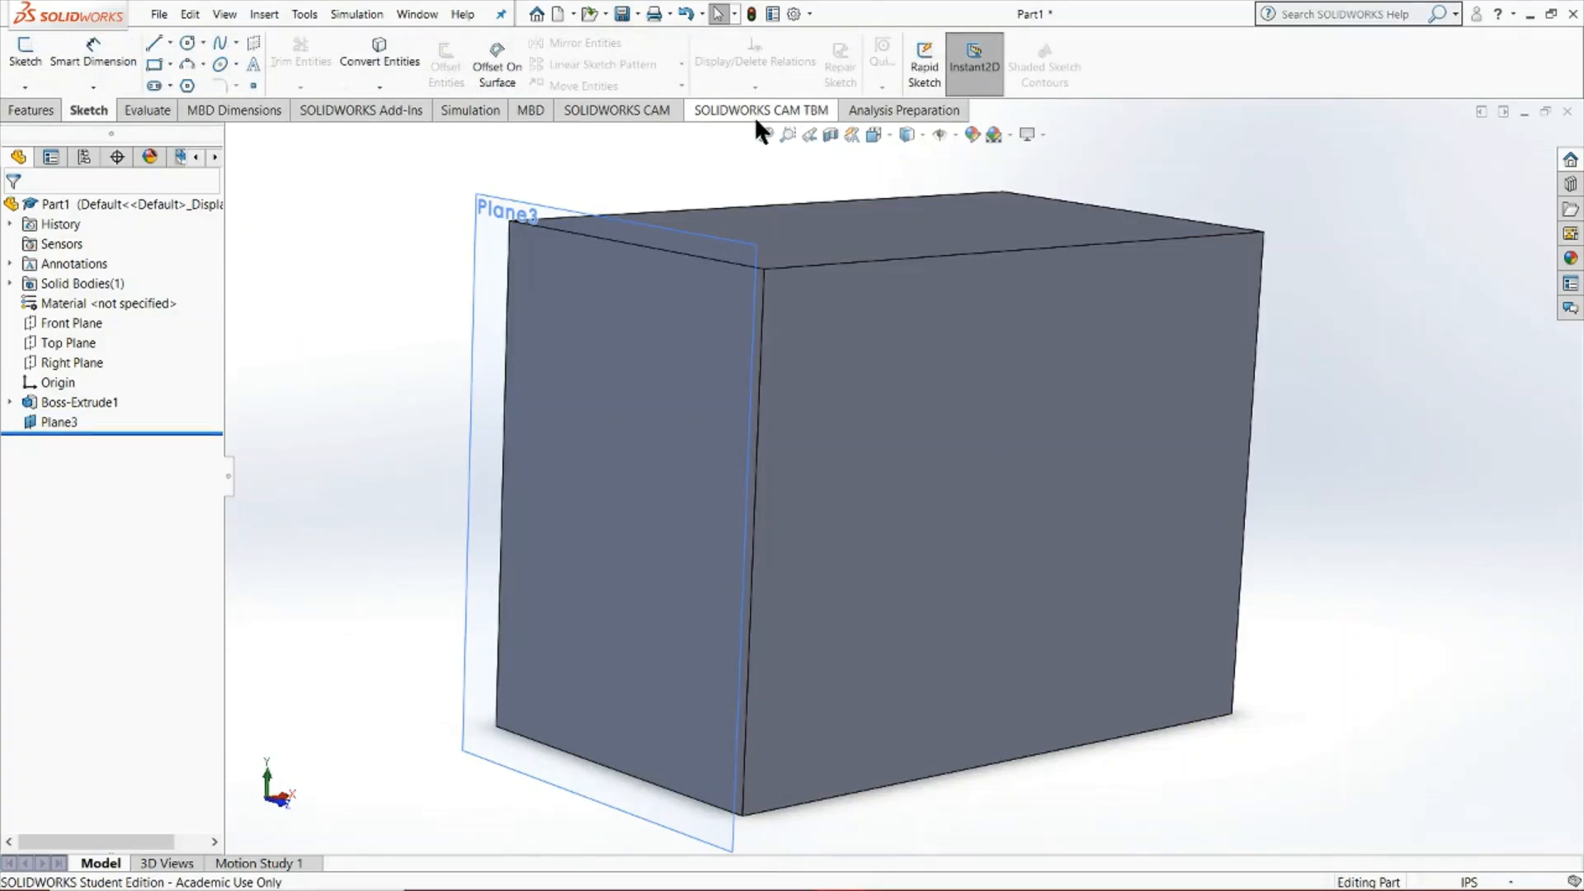
click(23, 60)
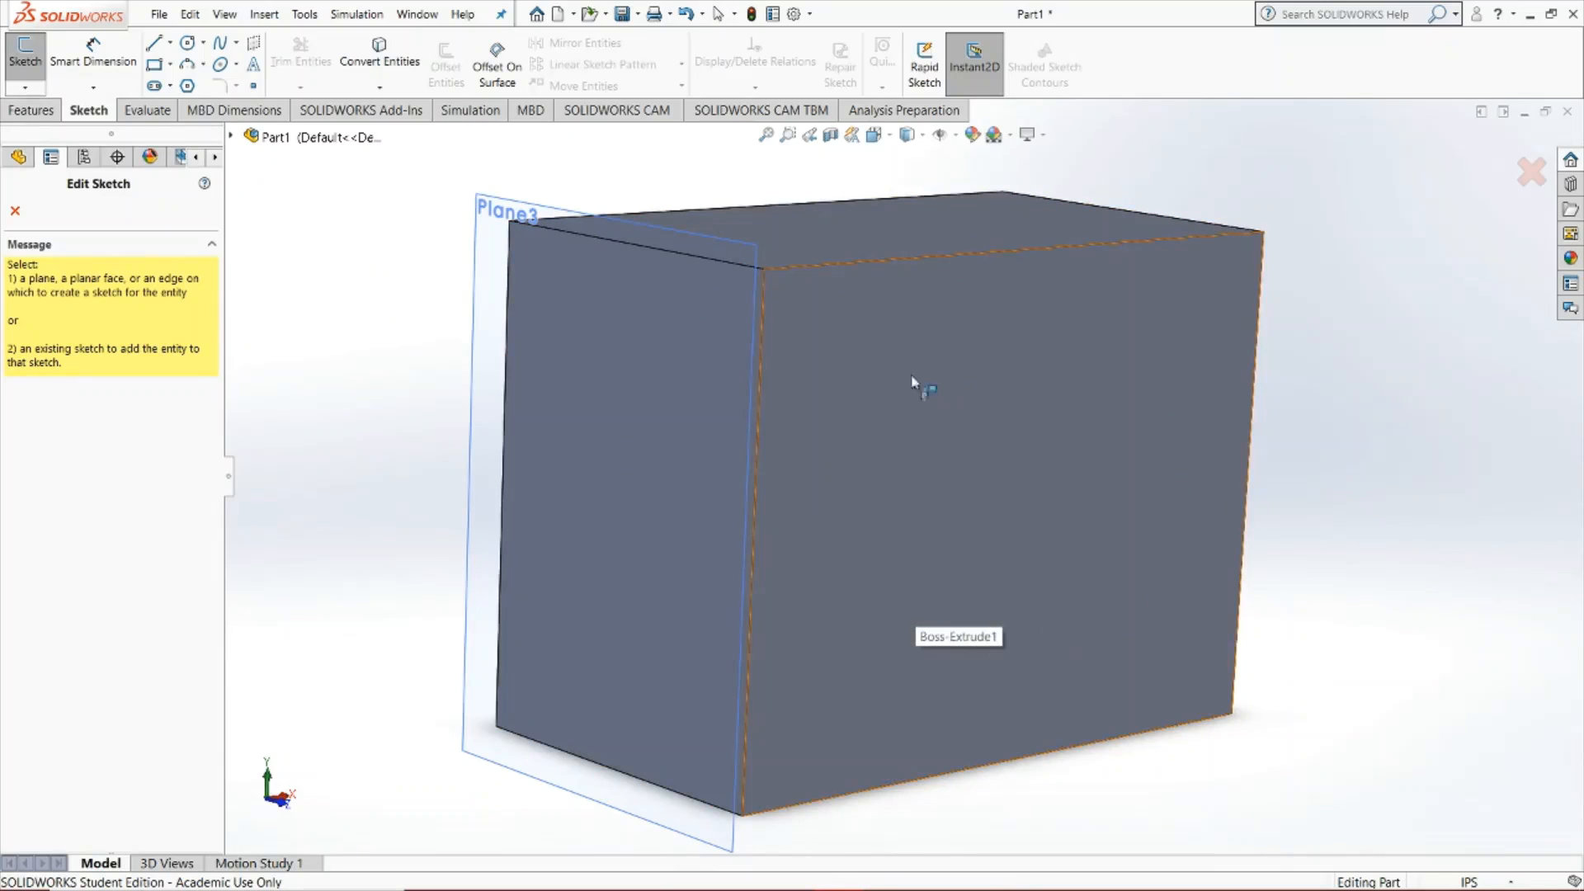
middle_drag(794, 520, 859, 566)
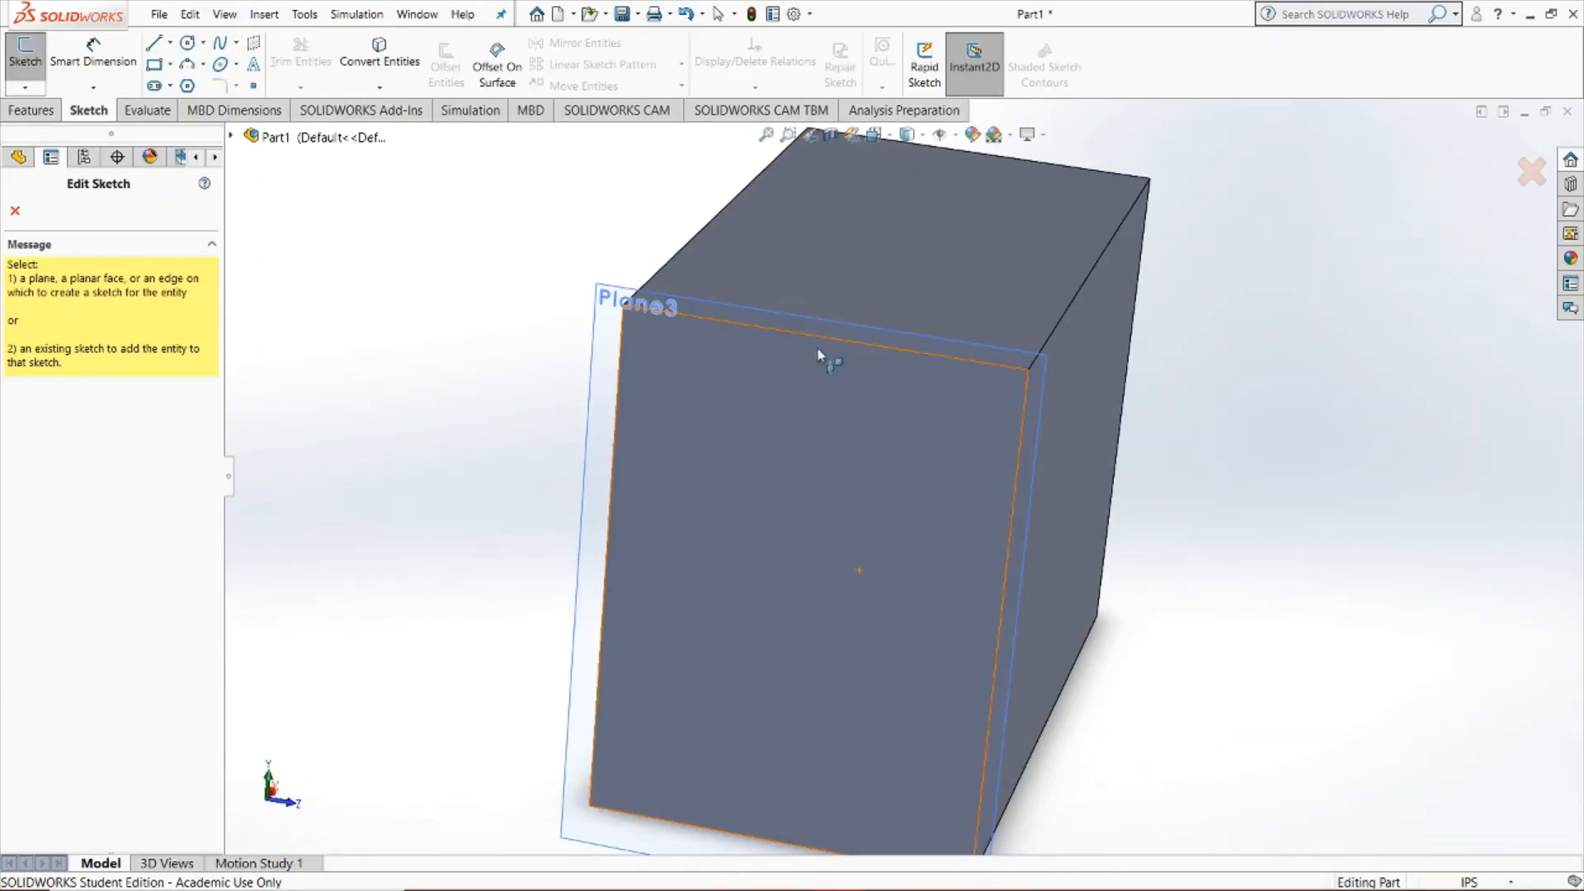
click(798, 327)
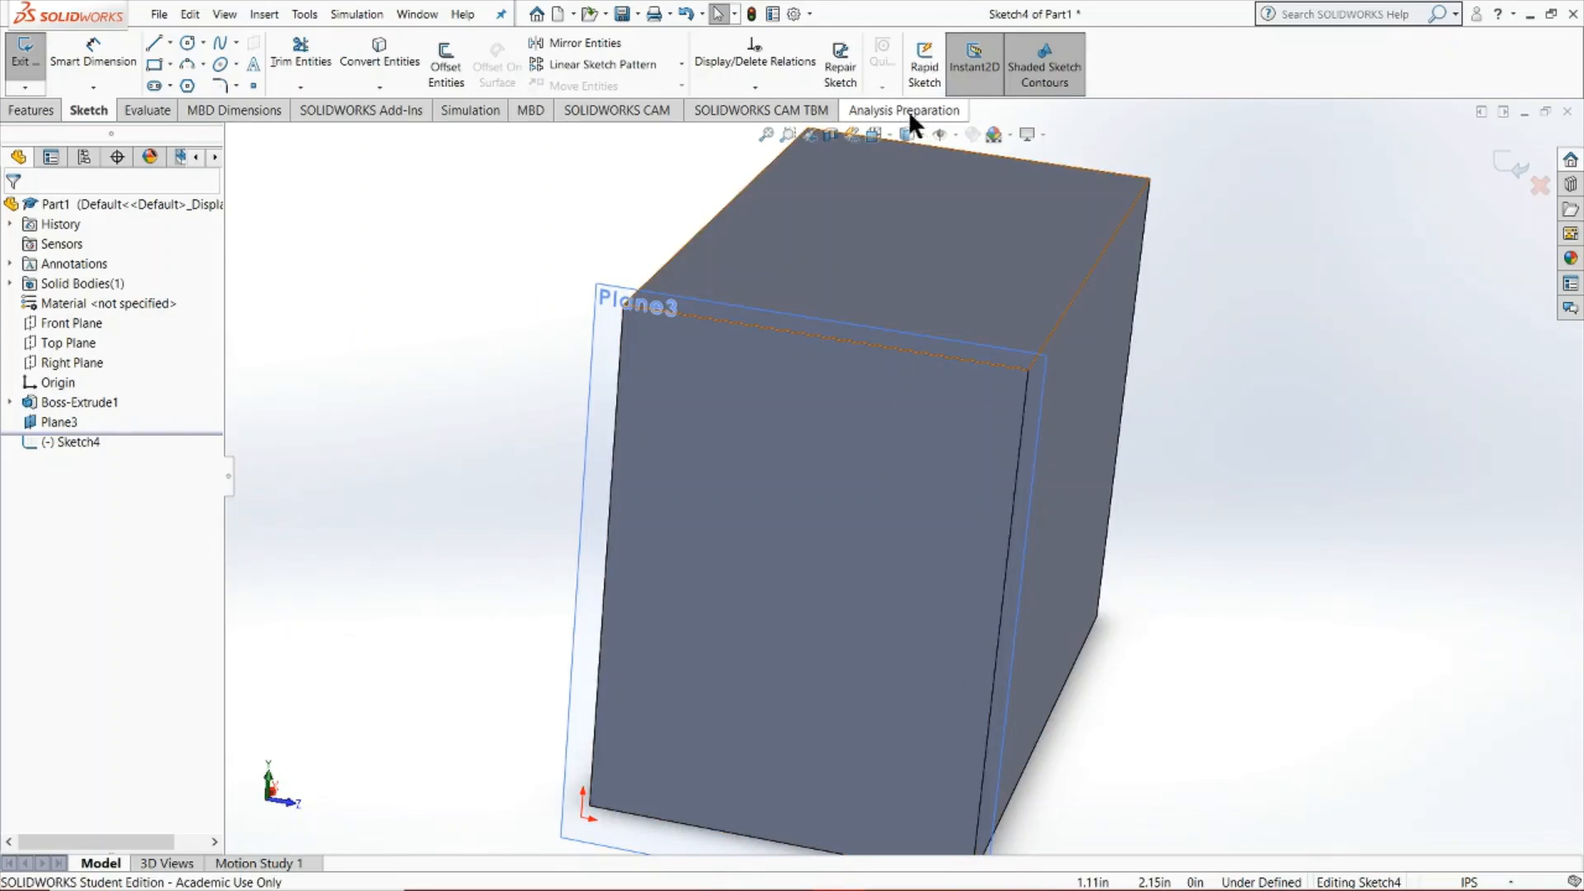
- Orient the view to Left so the sketch plane is seen straight on, and exit the empty sketch
click(874, 134)
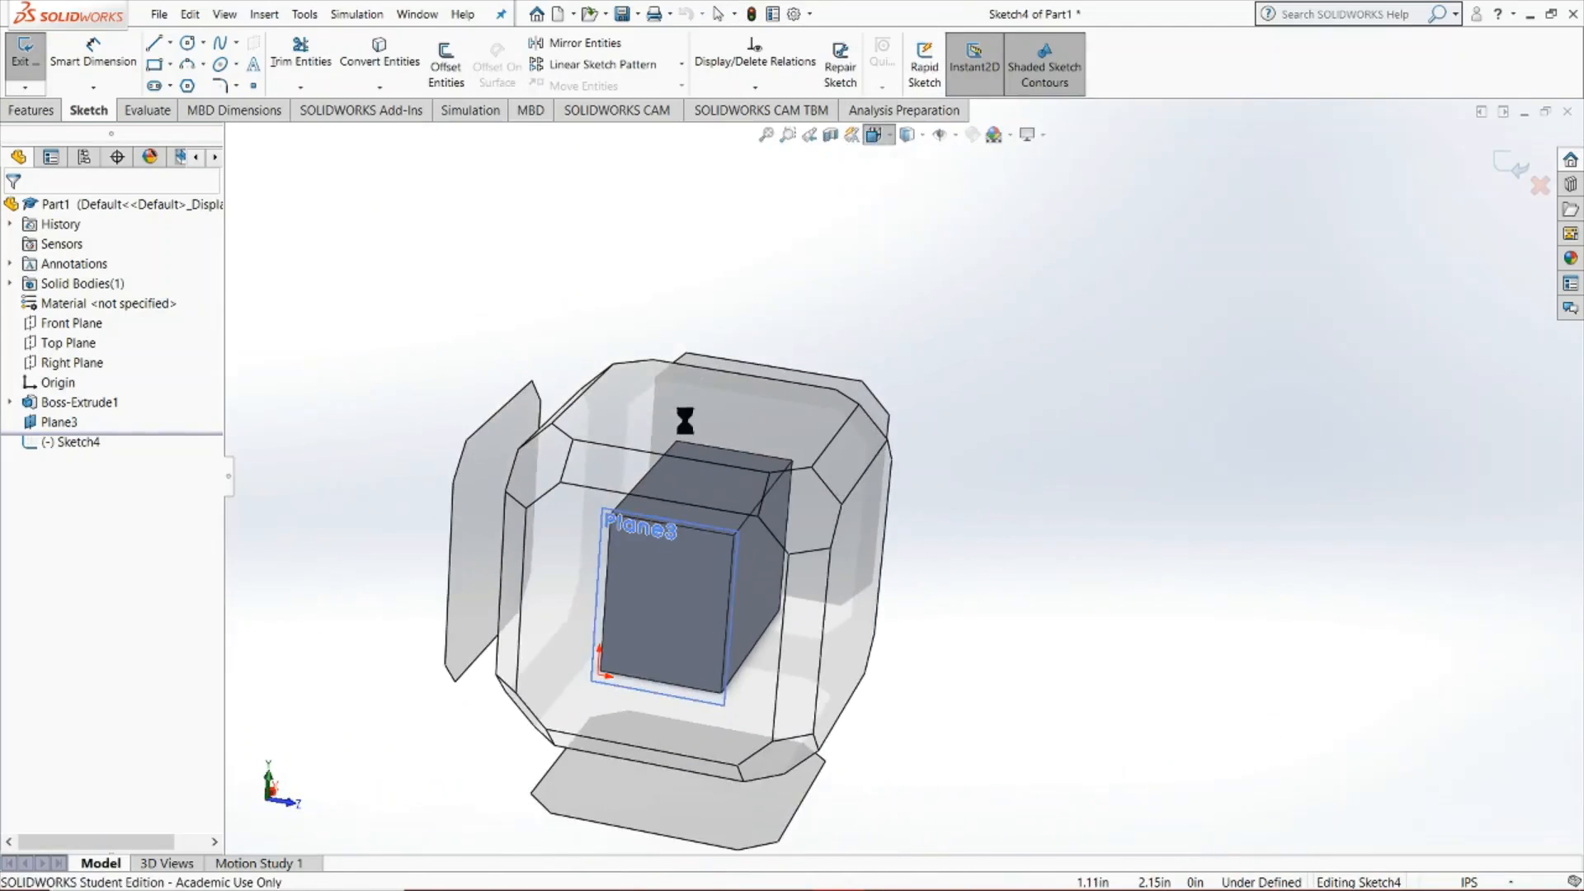
click(565, 573)
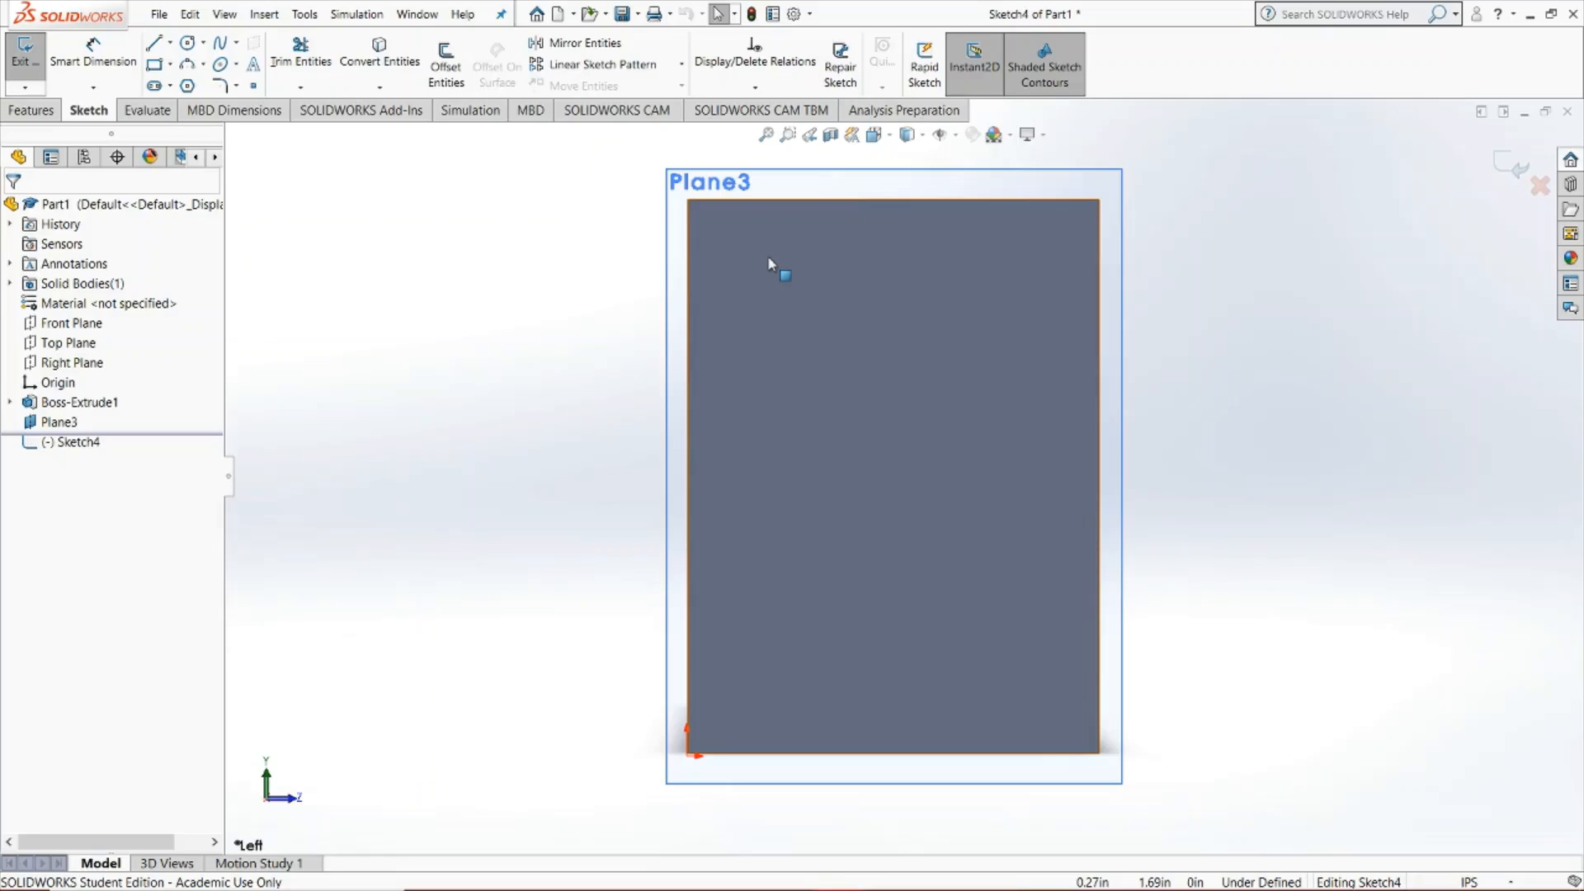
middle_drag(725, 300, 587, 393)
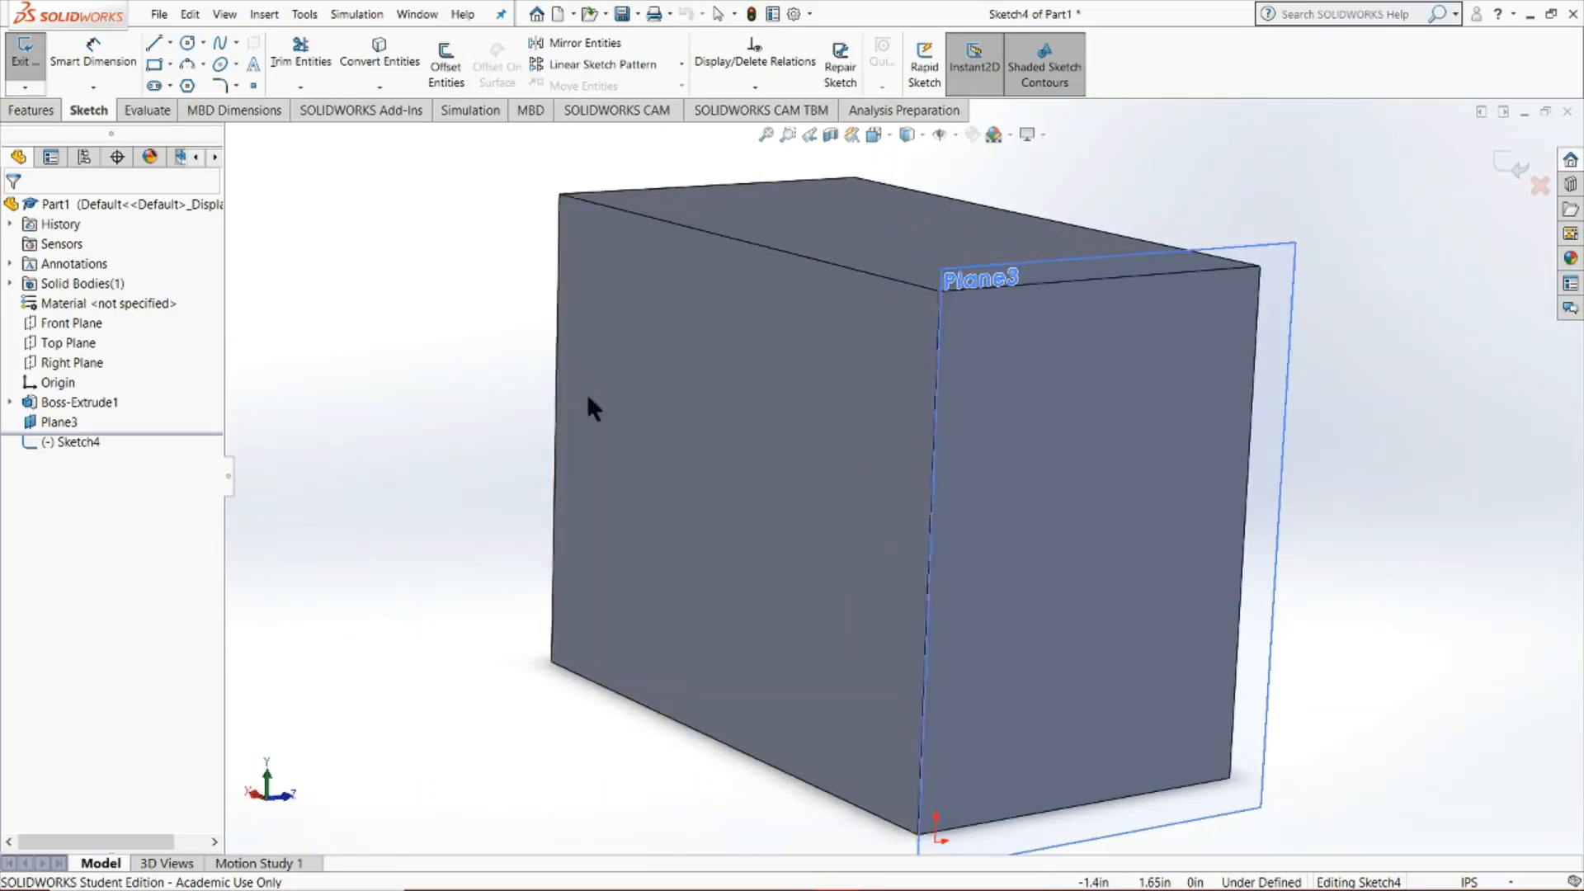
click(12, 60)
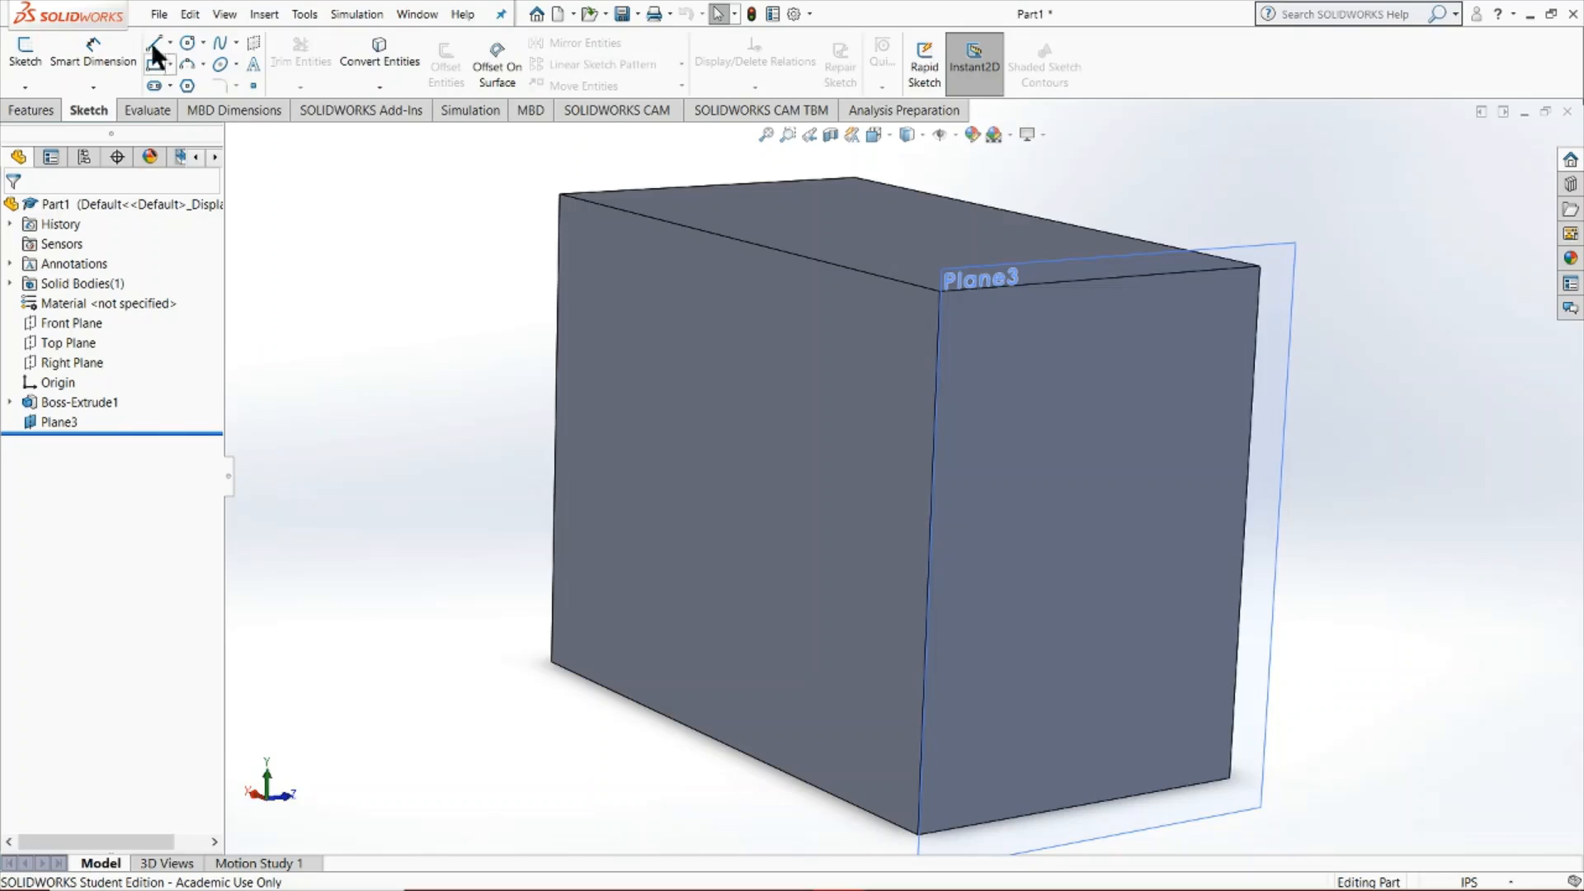
click(158, 11)
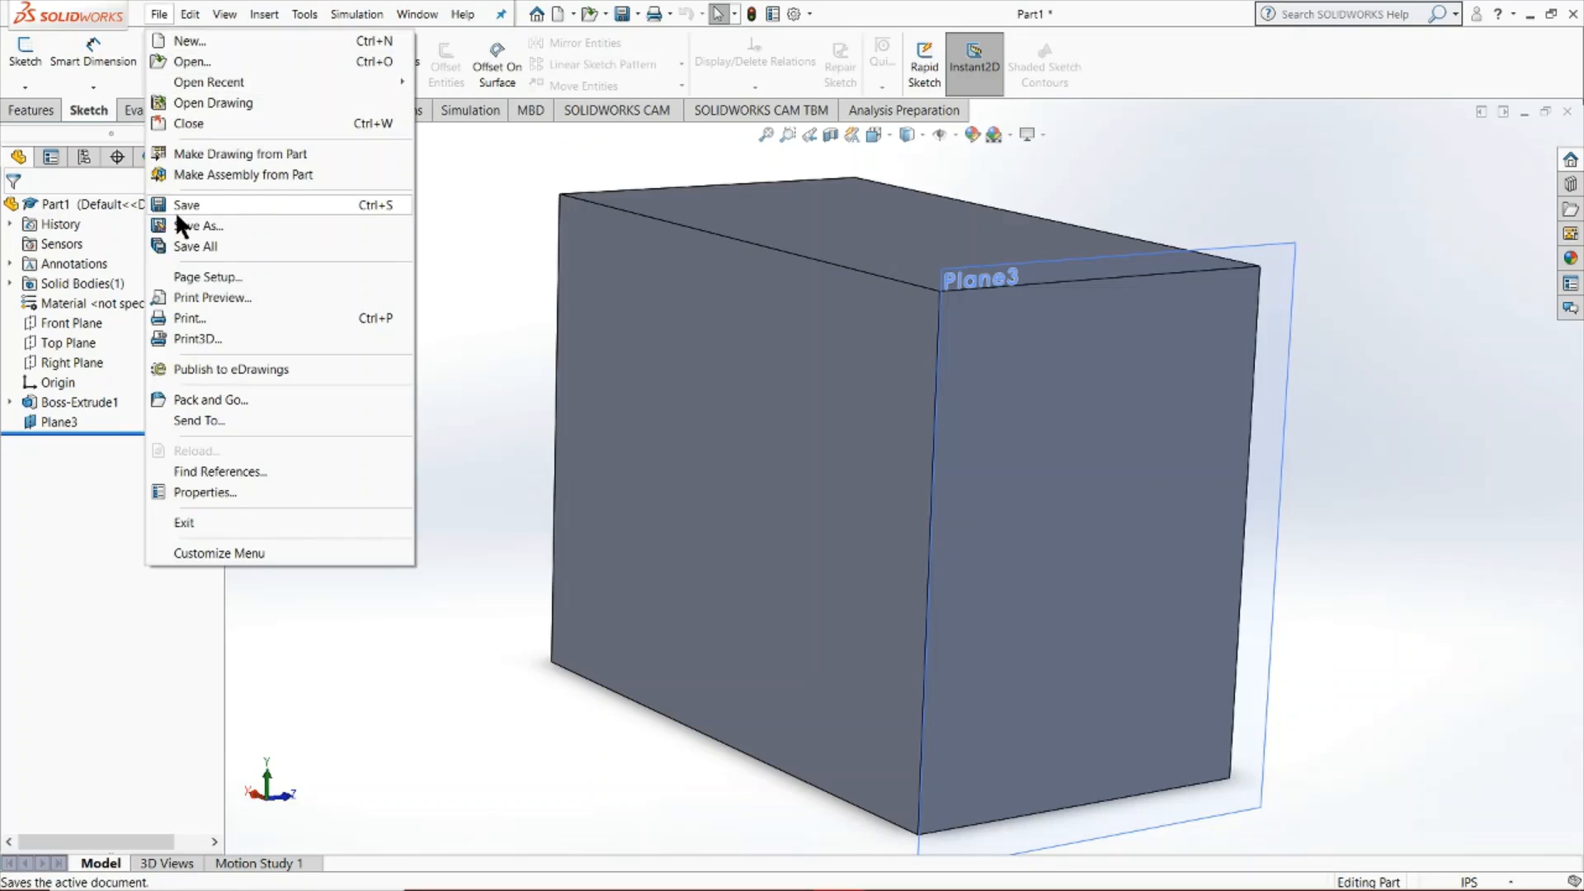
click(155, 16)
click(155, 17)
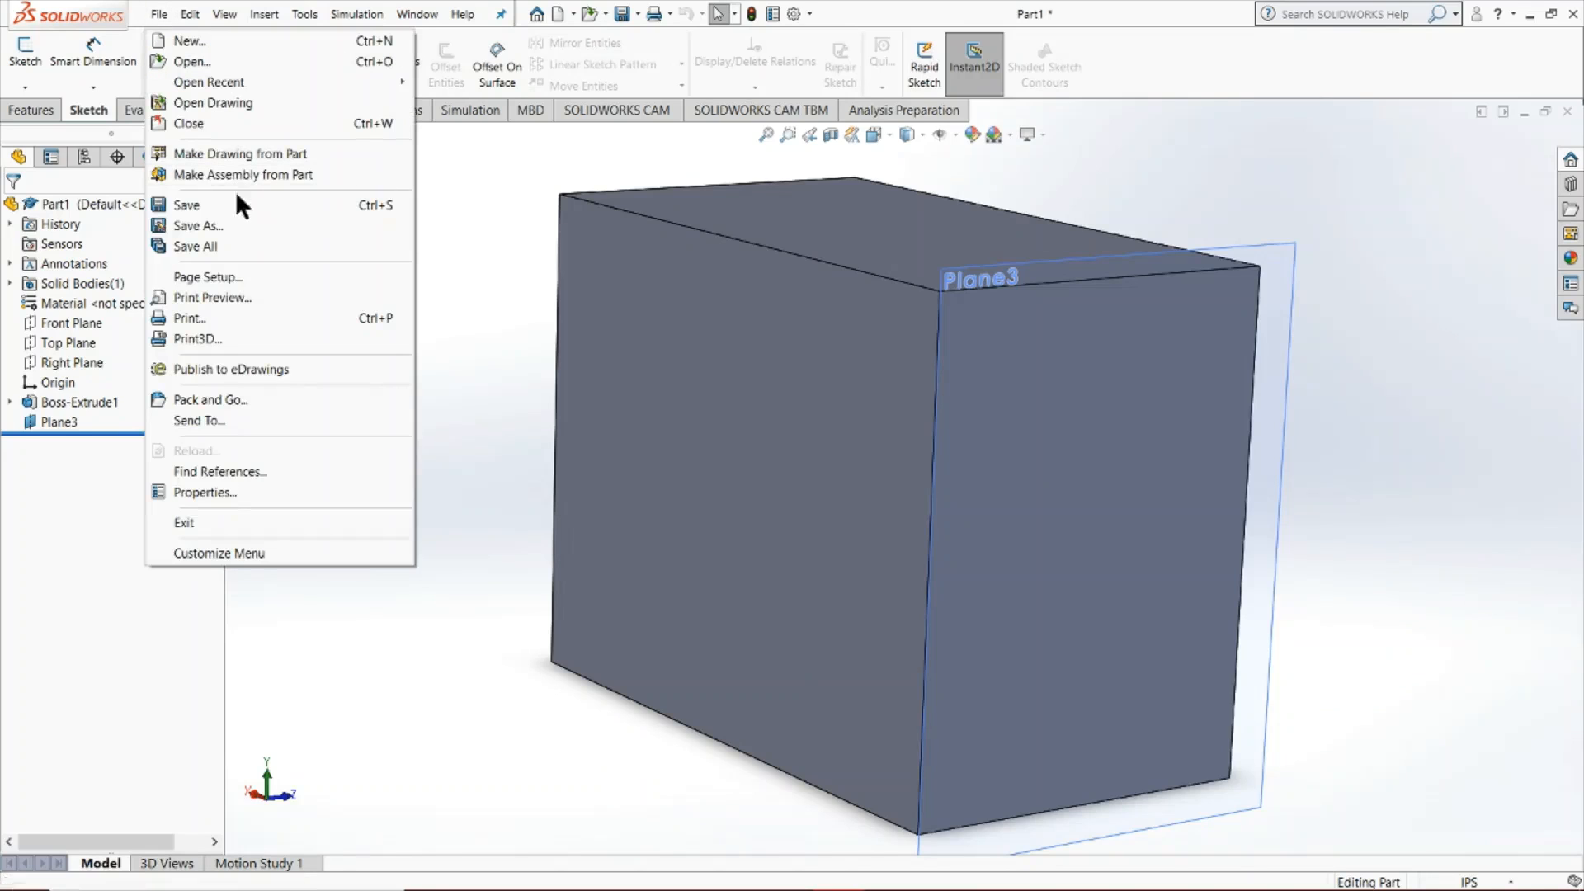
click(779, 51)
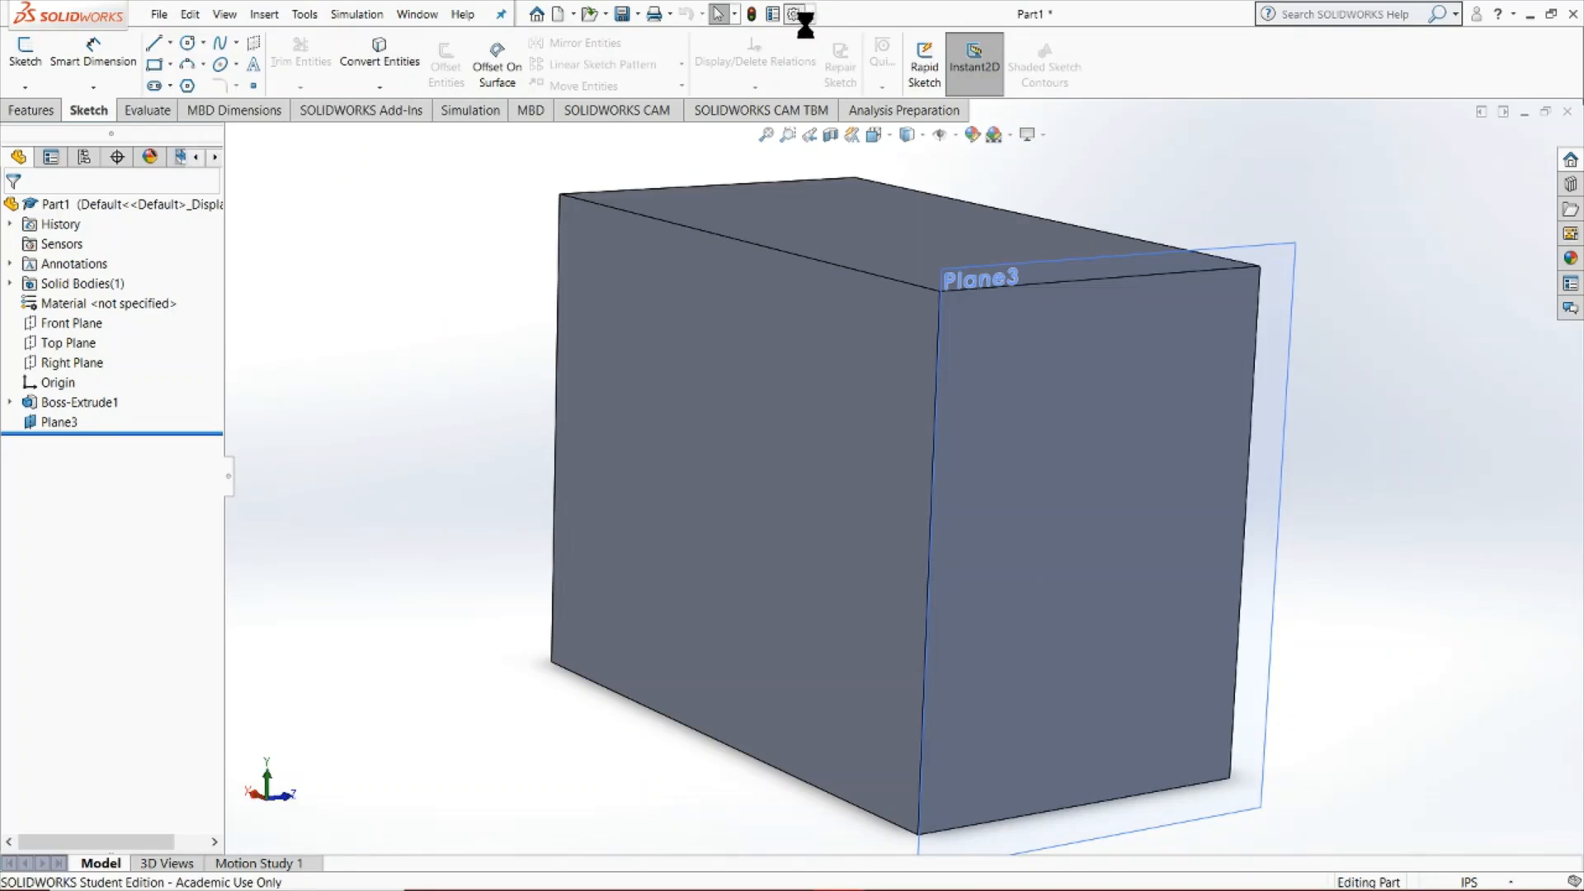
- Examine the general system options and the document's drafting standard and unit settings, and close the options
click(790, 13)
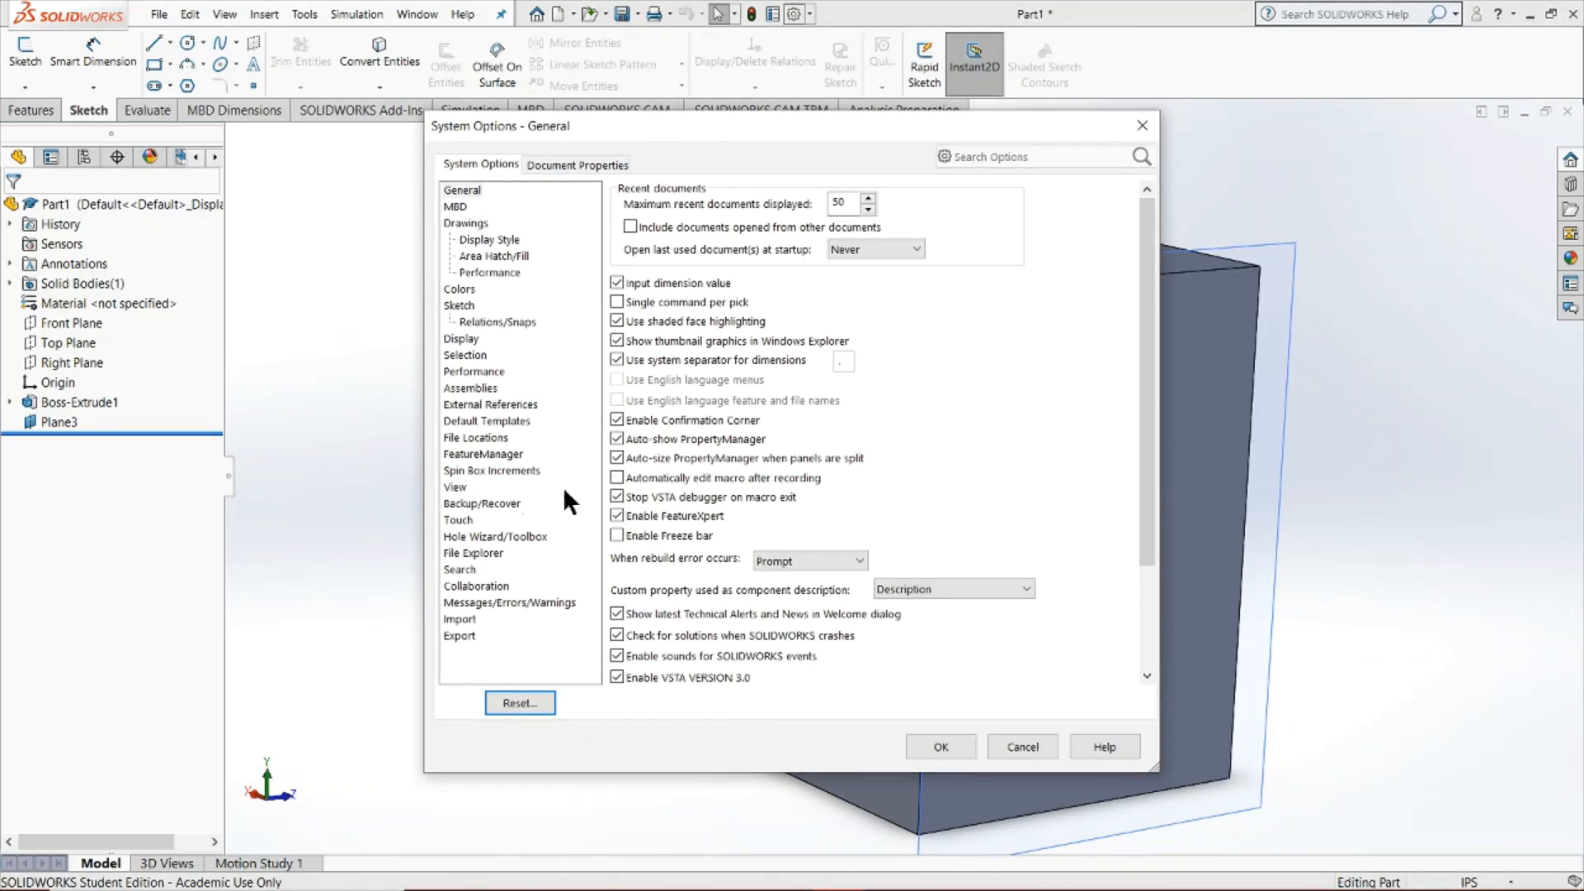
click(562, 163)
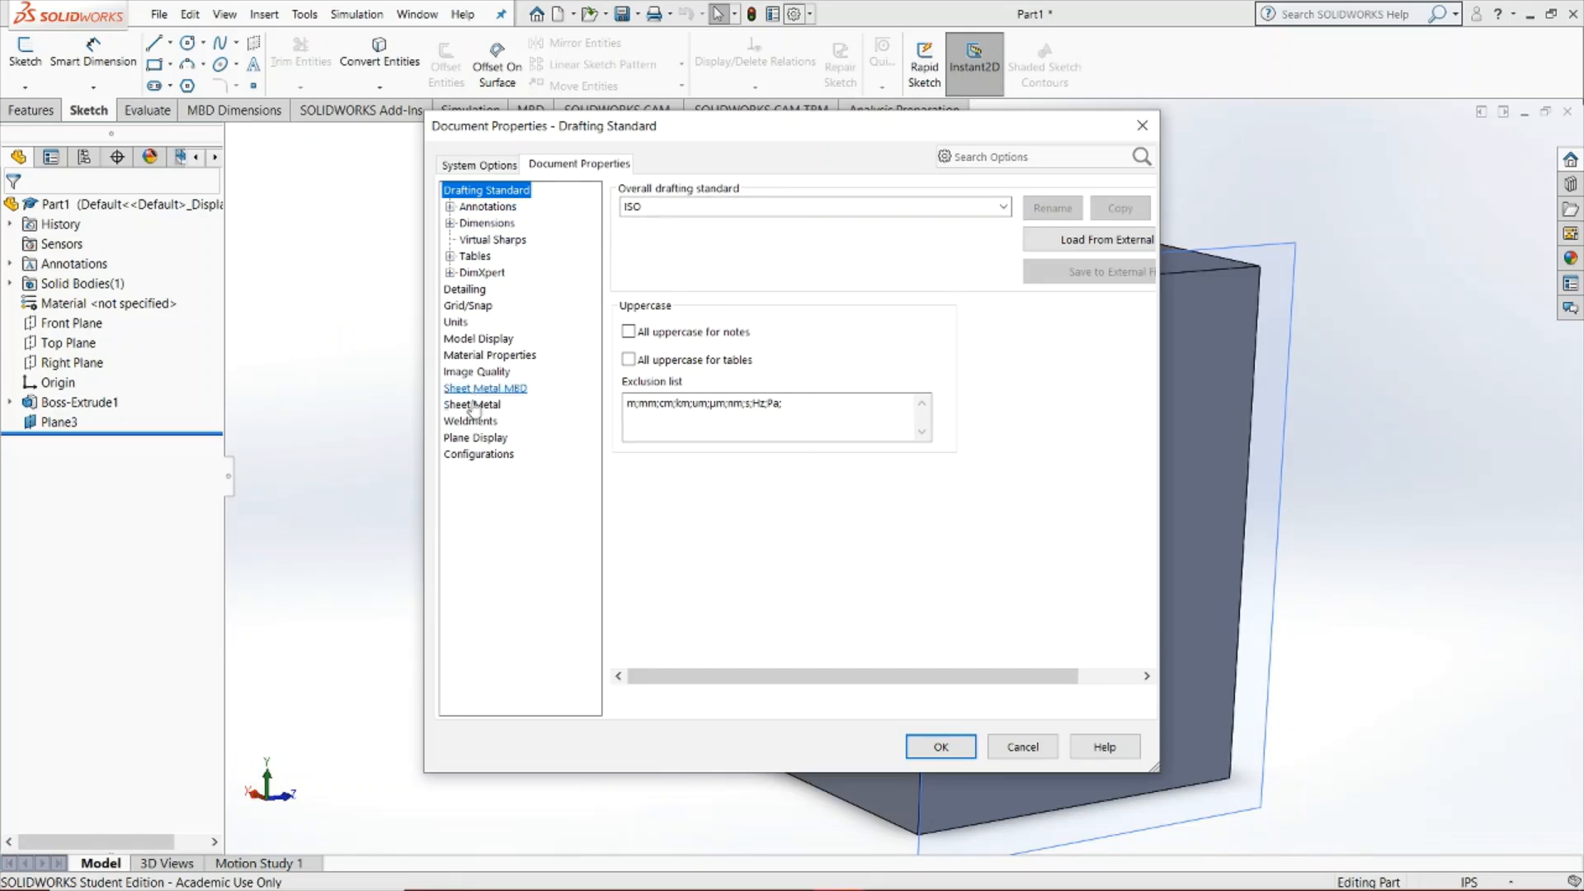
click(455, 321)
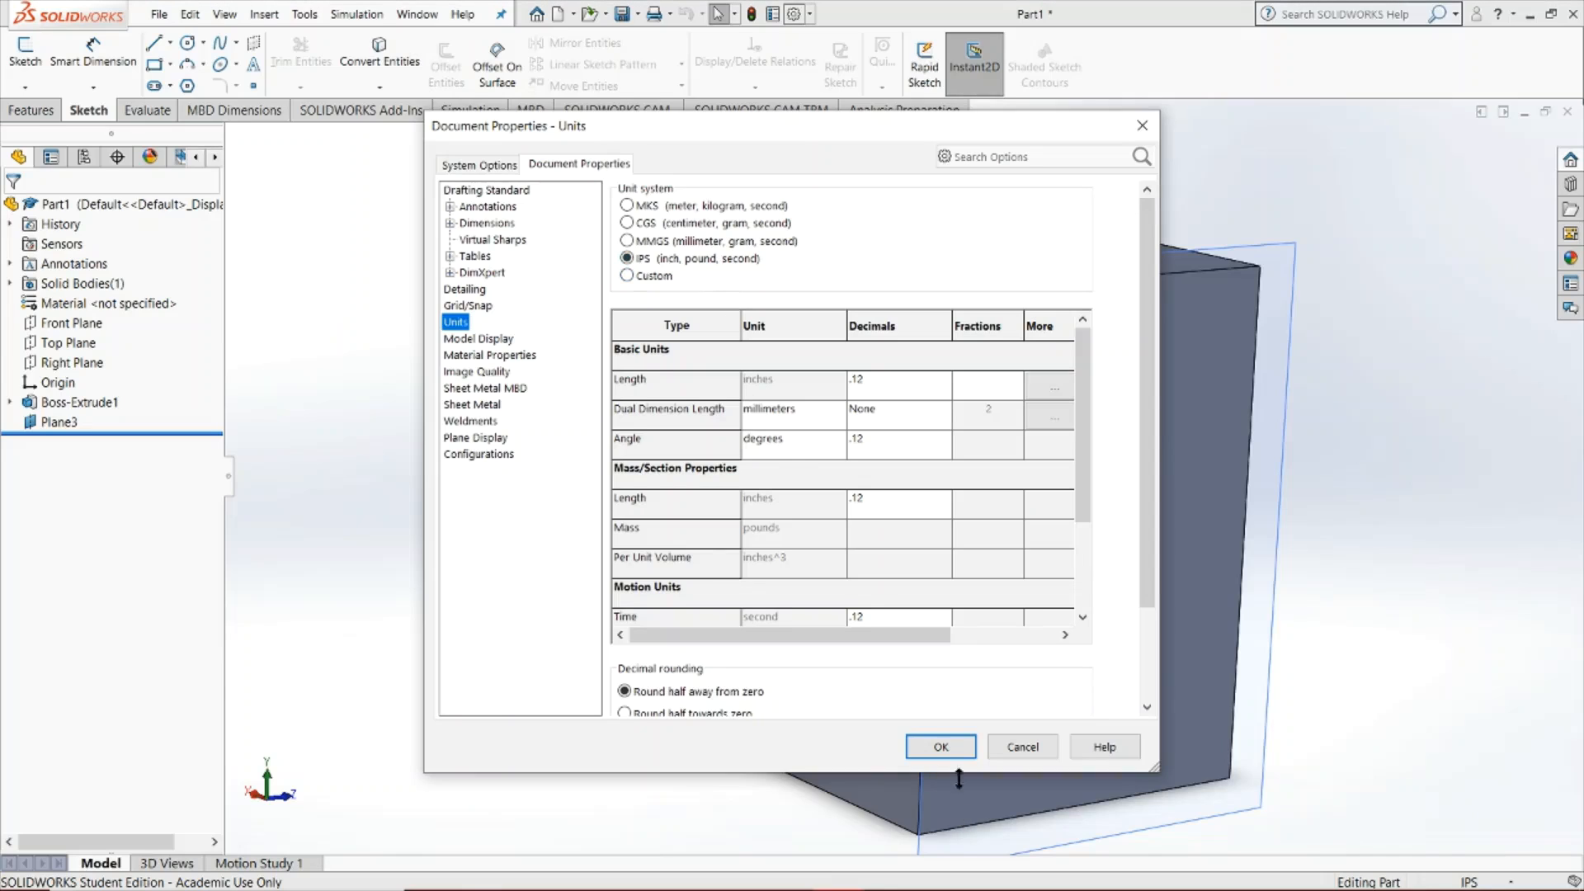
click(937, 742)
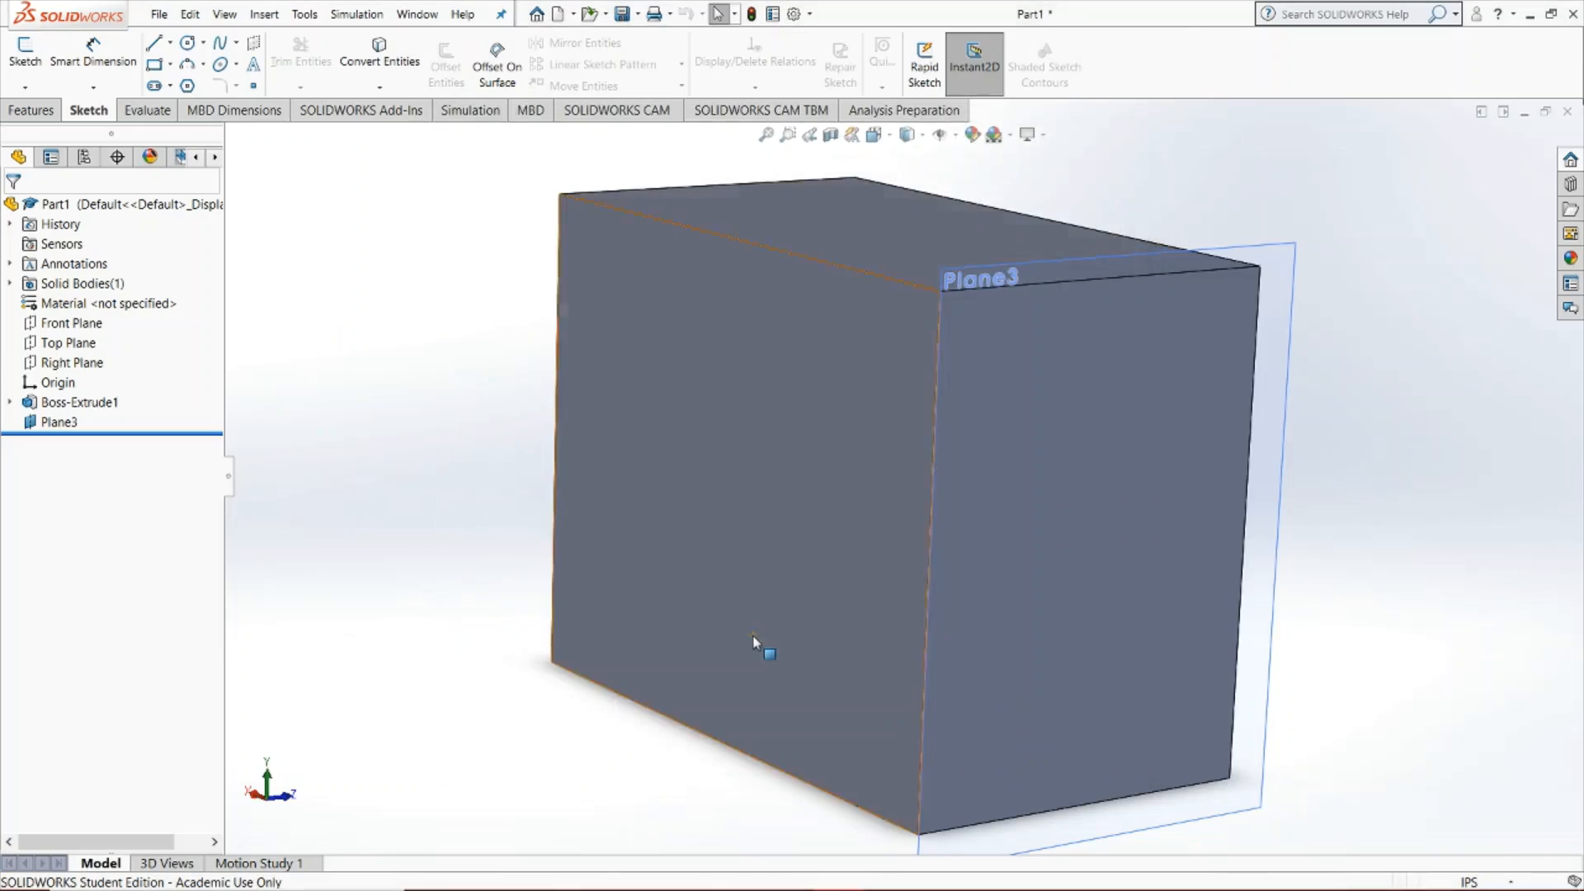
- Display the available file commands for the part
click(155, 17)
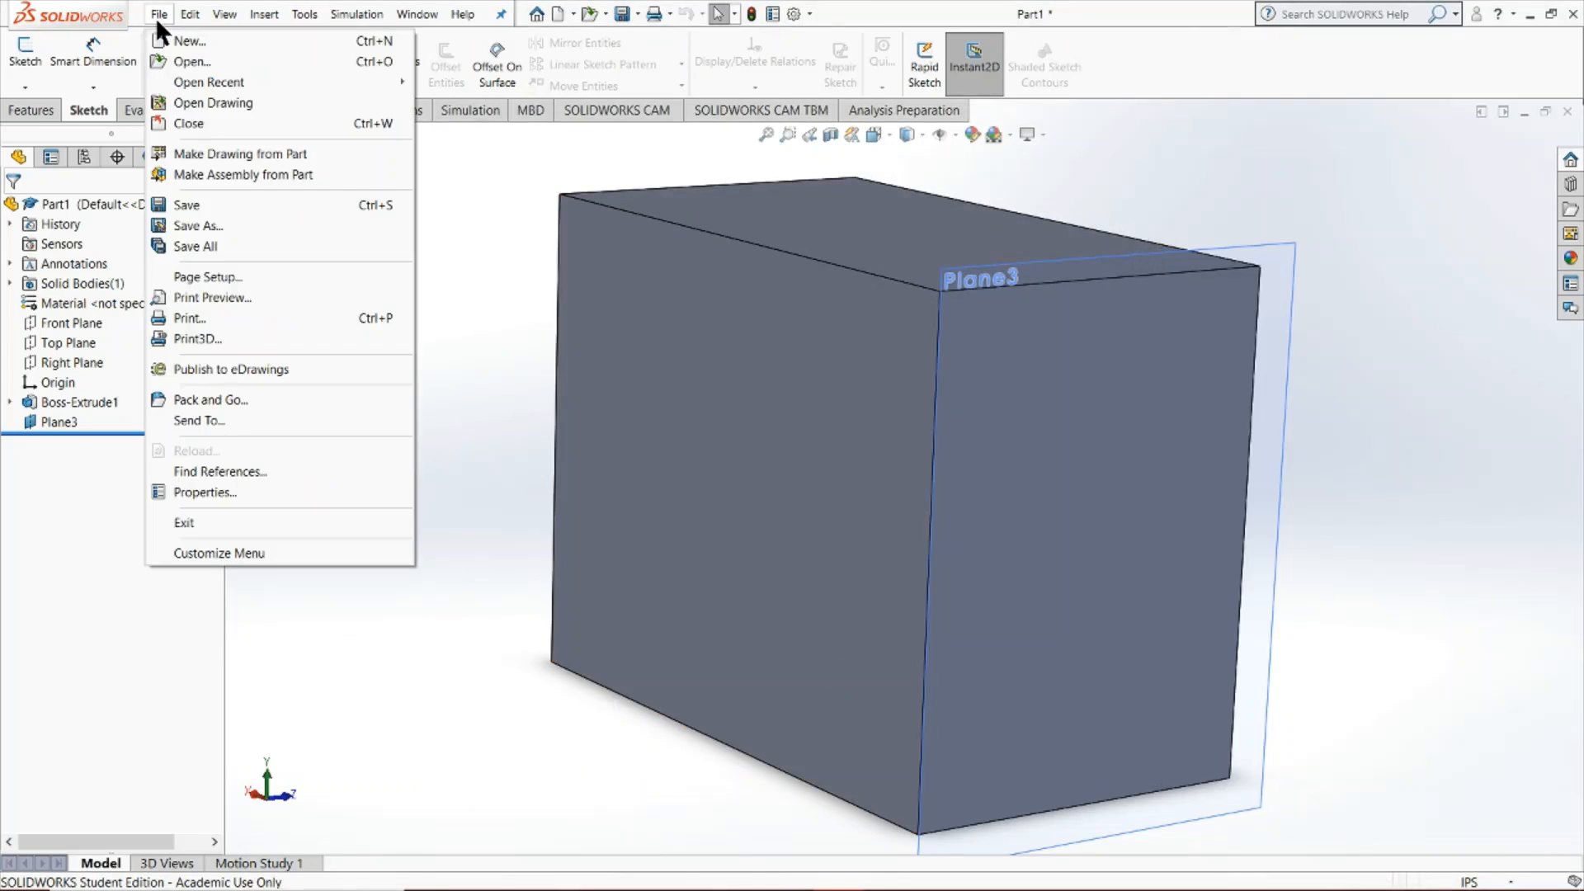